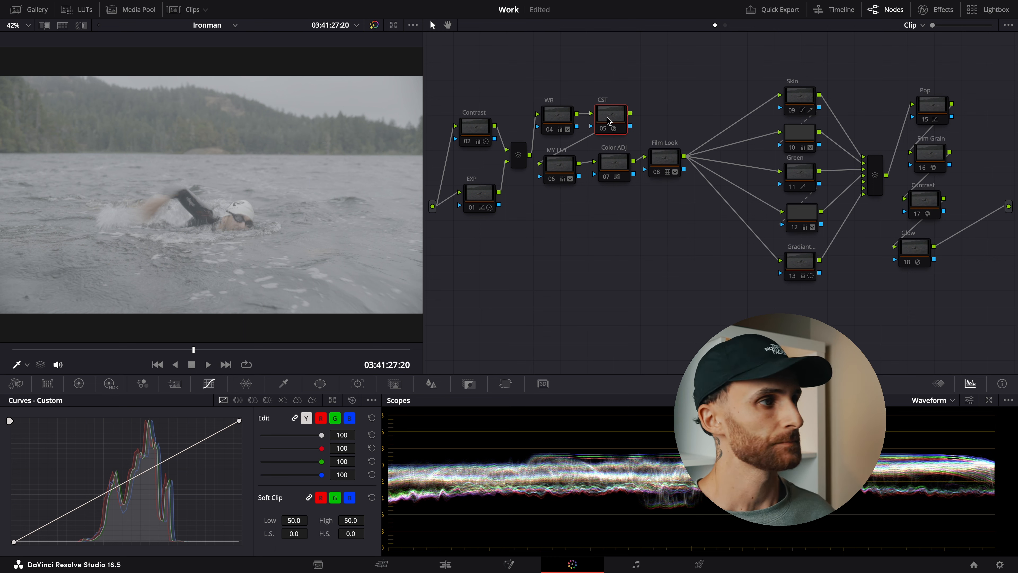
Step: Review the Color Space Transform effect's settings on the CST node and enable the node
left_click(930, 15)
left_click(830, 28)
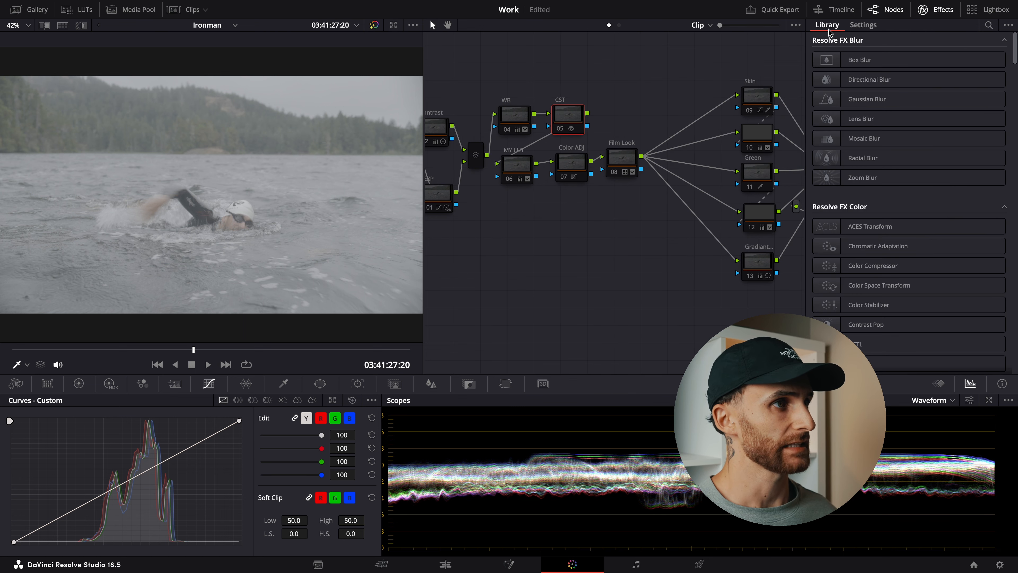
left_click(989, 26)
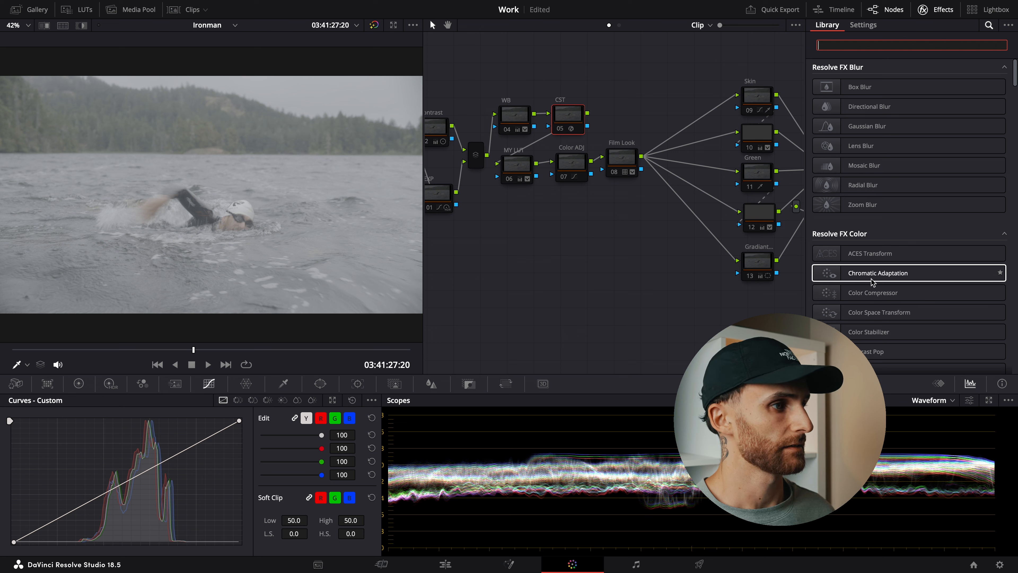
left_click_drag(874, 314, 942, 305)
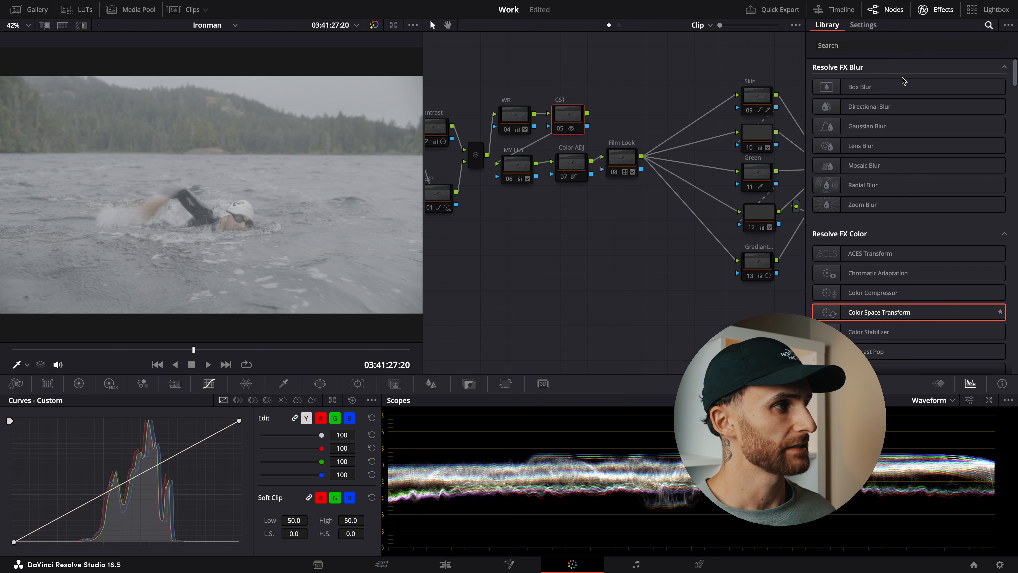
left_click(874, 27)
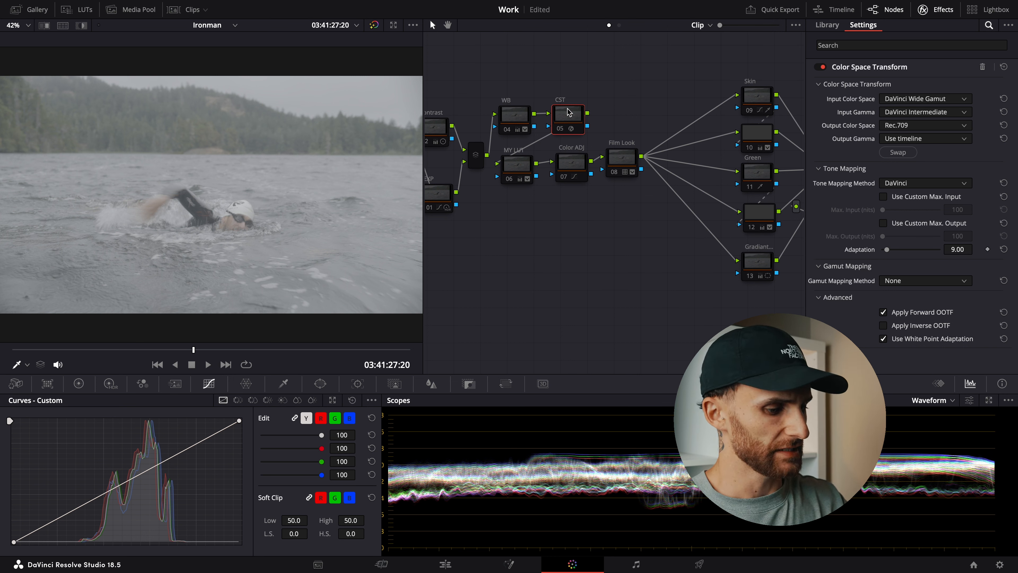
left_click(565, 128)
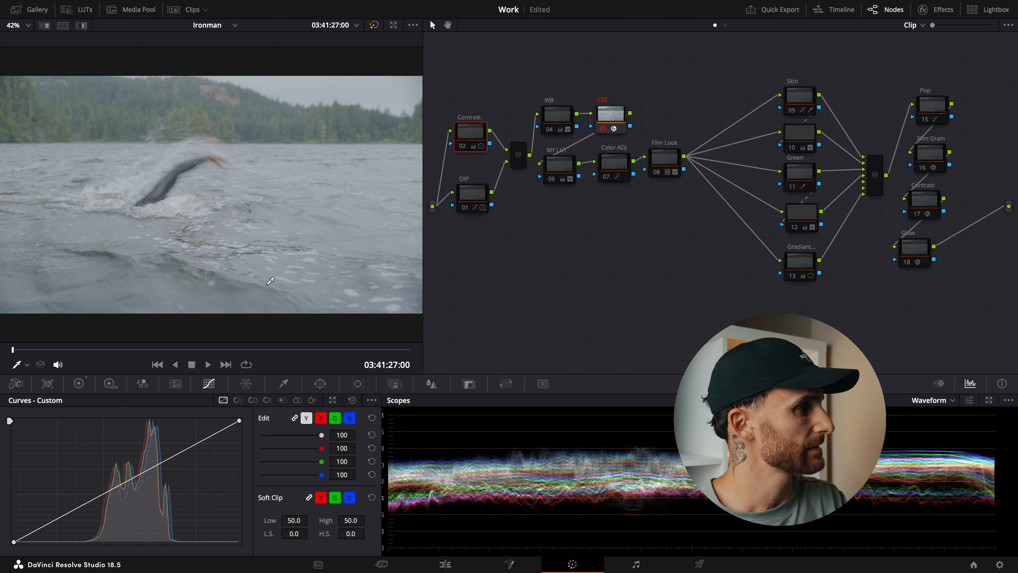
Step: Review the Contrast node's primary wheels and the EXP node's HDR wheels and custom curve, enabling both nodes
left_click(79, 384)
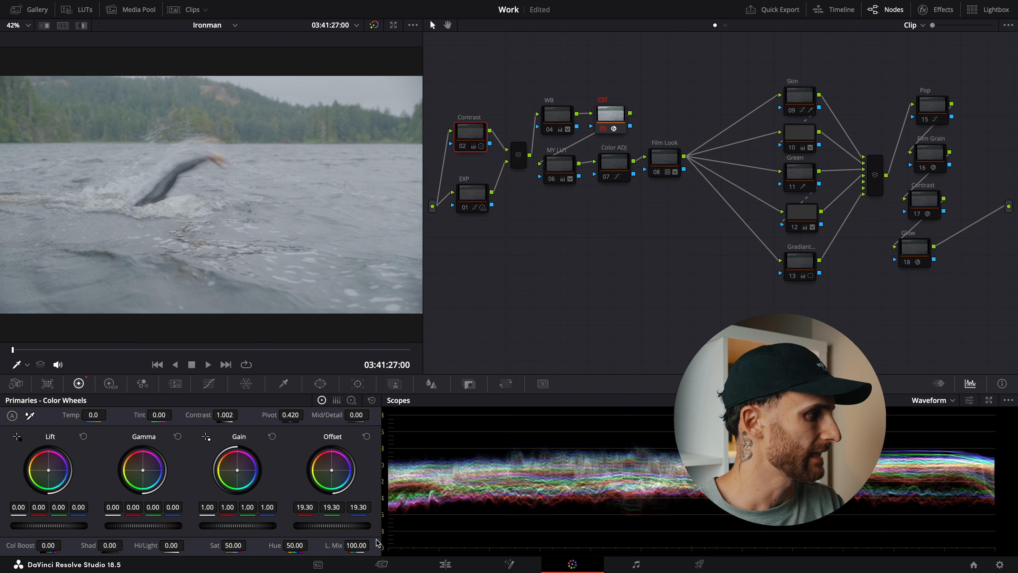
key("super+d")
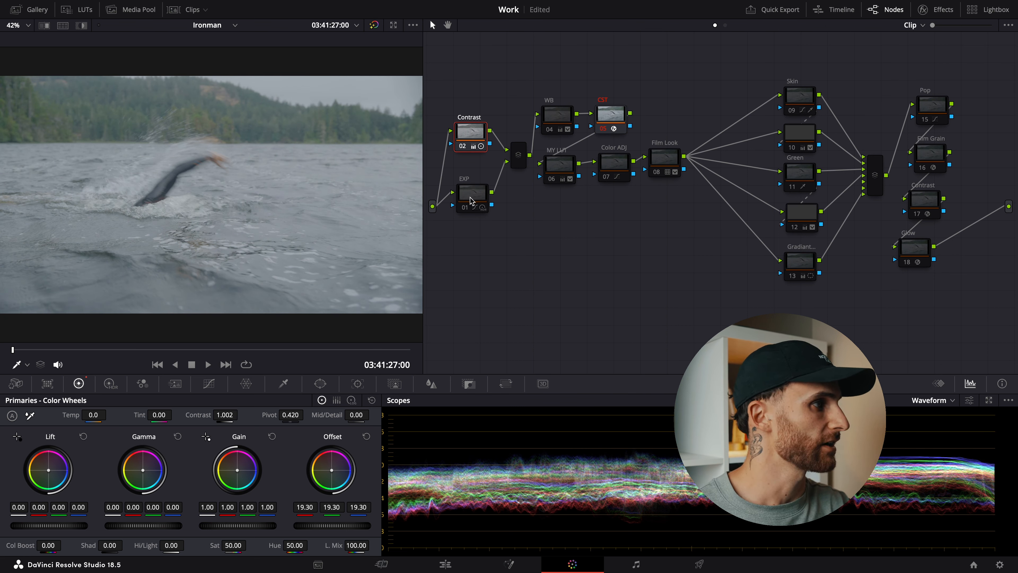
left_click_drag(471, 201, 467, 196)
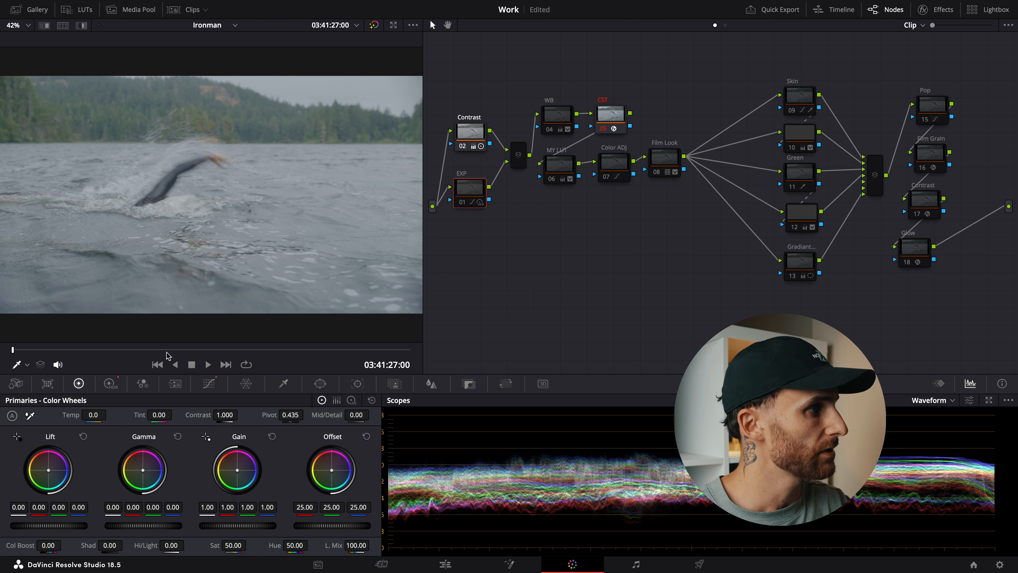
left_click(122, 383)
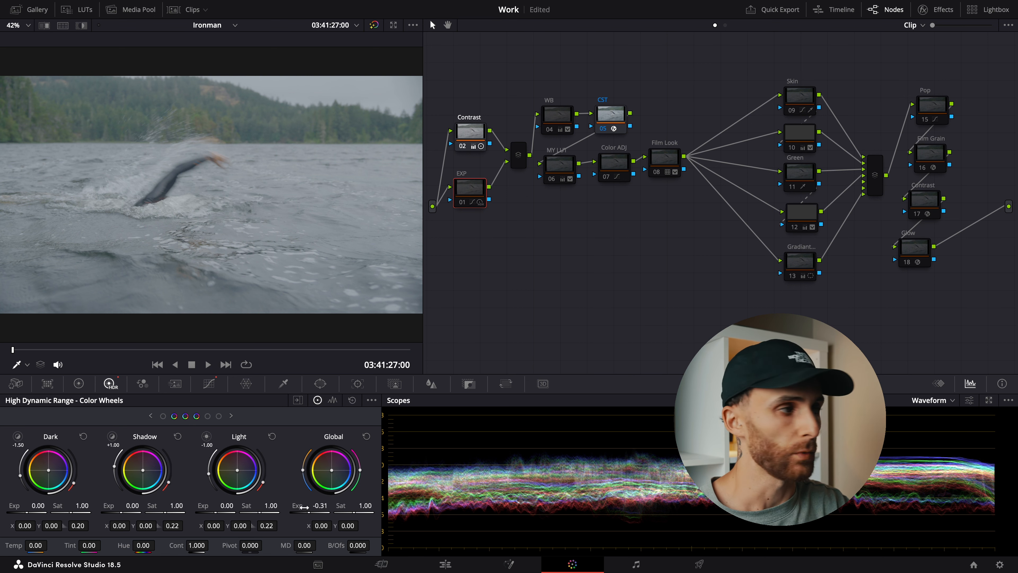
left_click(209, 384)
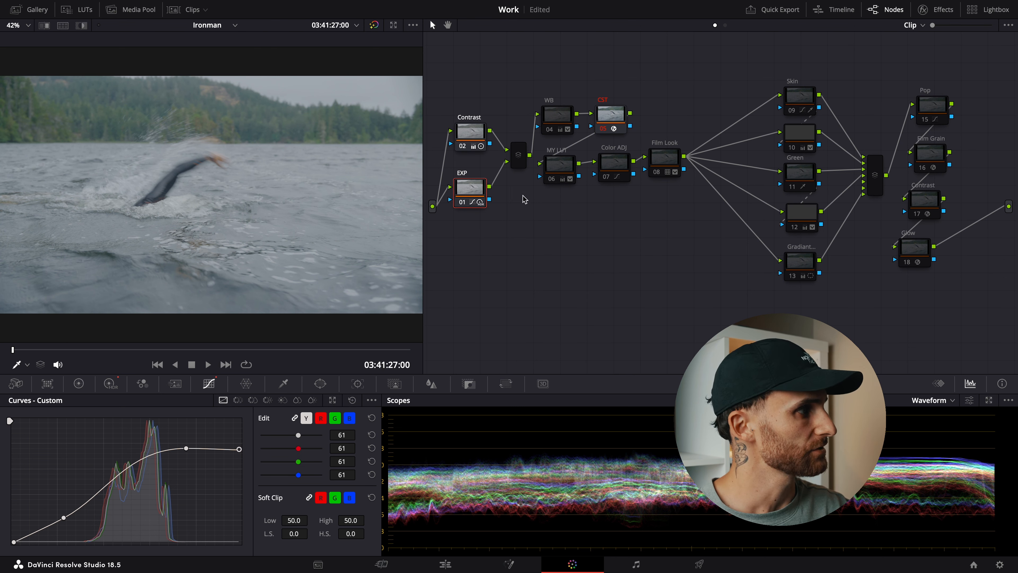
Step: Review the WB node's temperature, tint and log wheel adjustments and enable the node
left_click(553, 124)
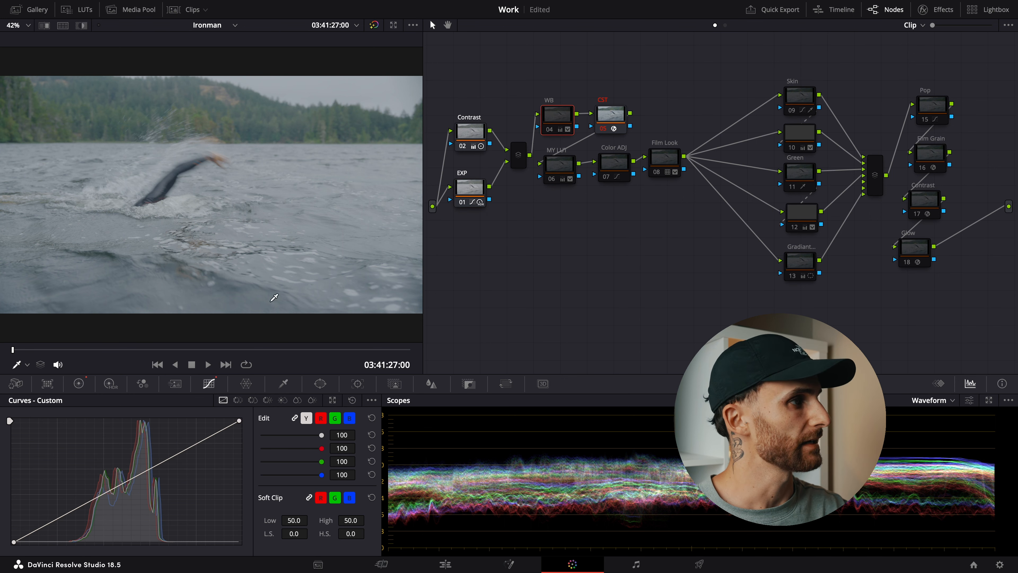
left_click(78, 383)
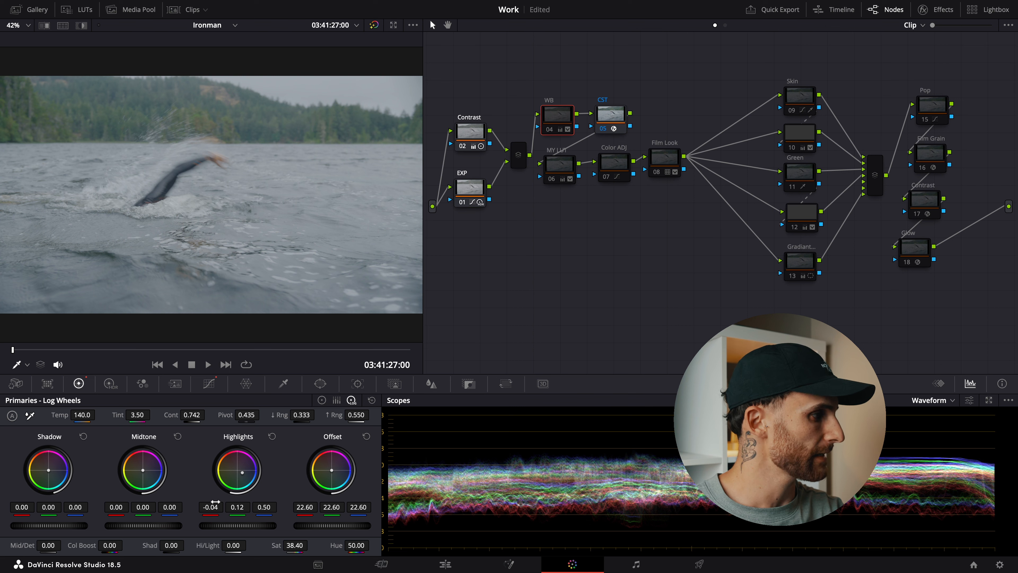
Step: Compare the MY LUT node's adjustments in the primary and log colour wheels, and enable the node
left_click(552, 179)
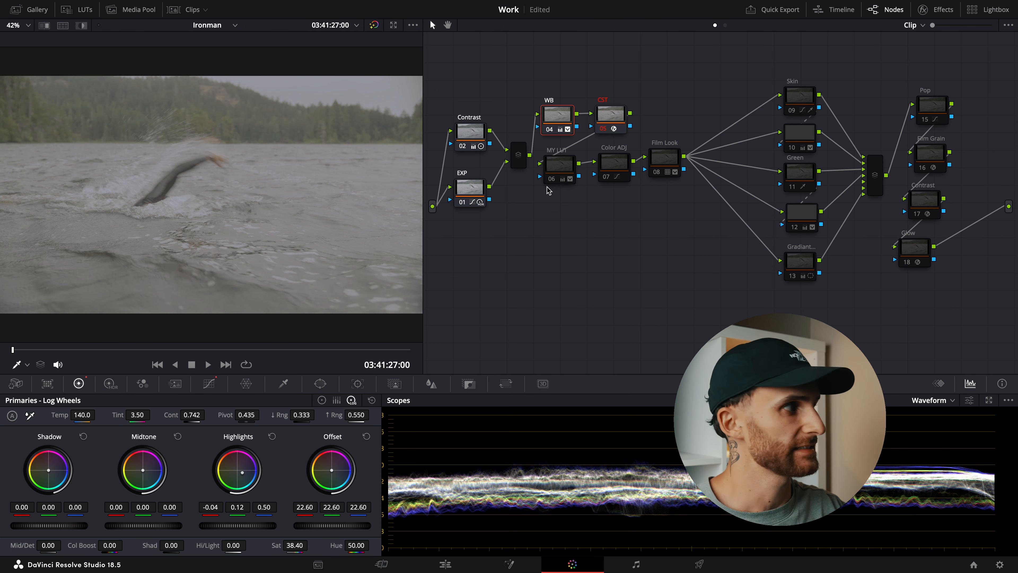
left_click(560, 179)
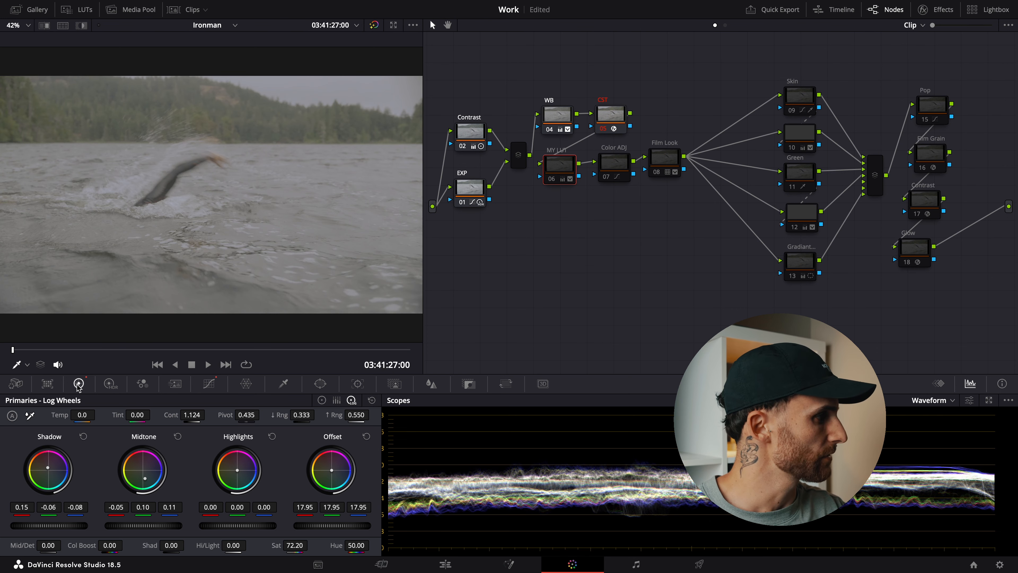
left_click(323, 401)
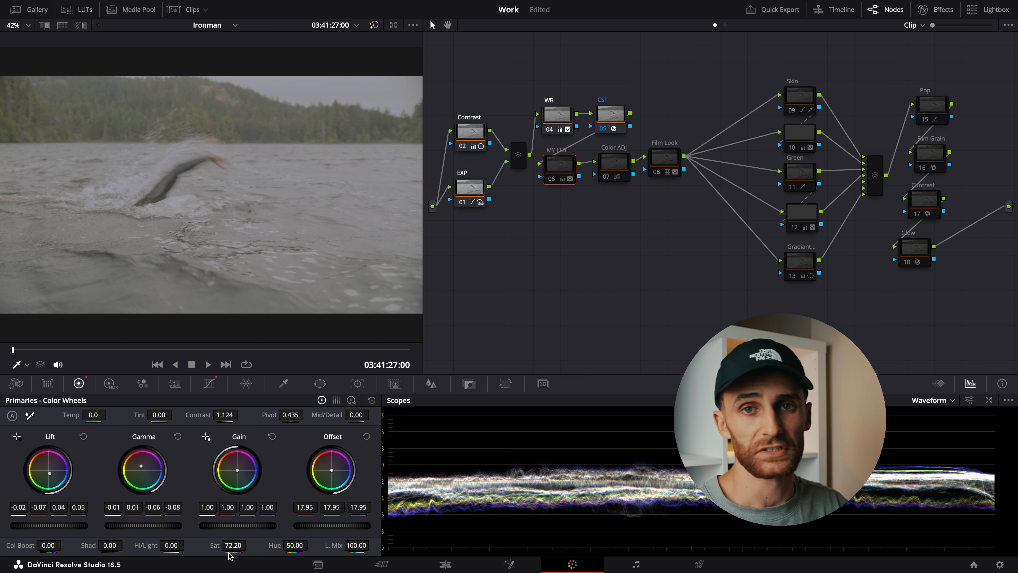
left_click(351, 400)
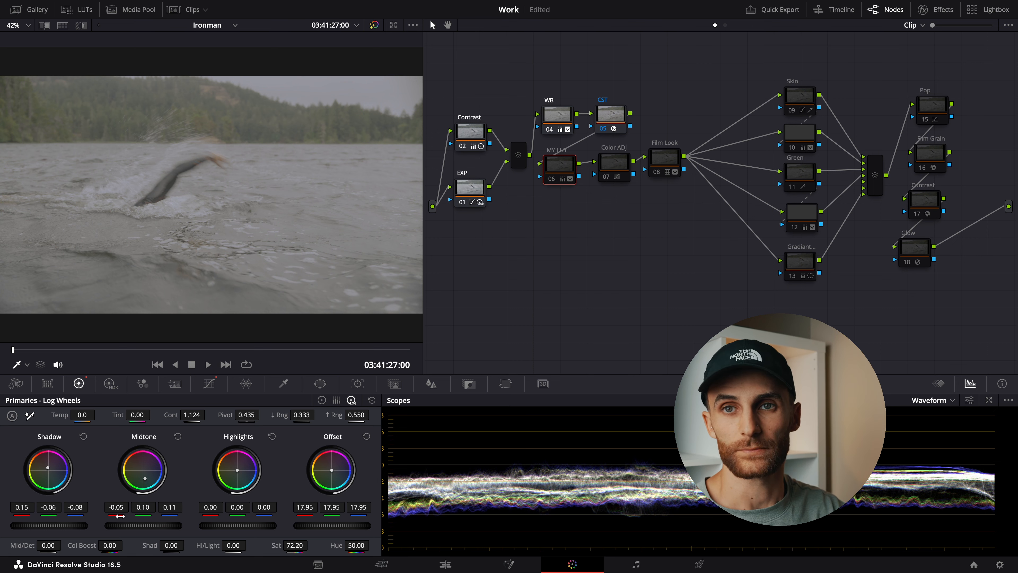
left_click(551, 177)
left_click(551, 177)
left_click(551, 176)
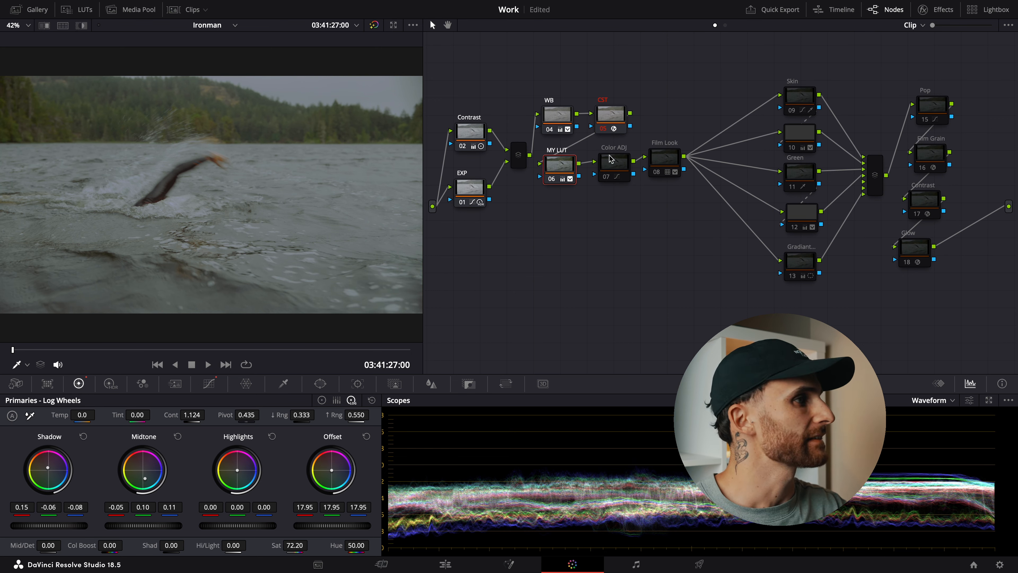
Step: Review the Color ADJ node's Custom, Hue Vs Sat and Hue Vs Lum curves and enable the node
left_click(620, 167)
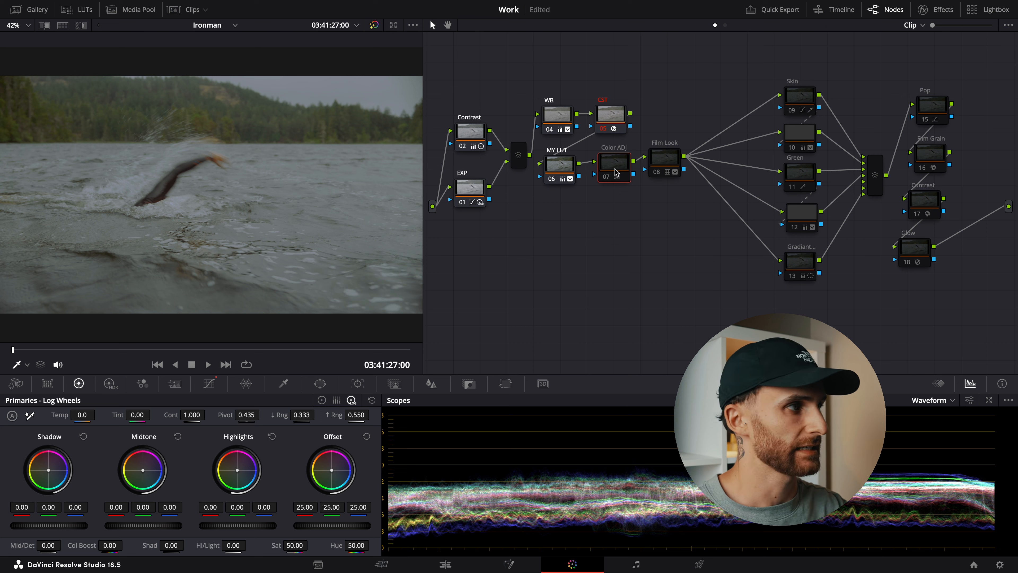
key("shift+c")
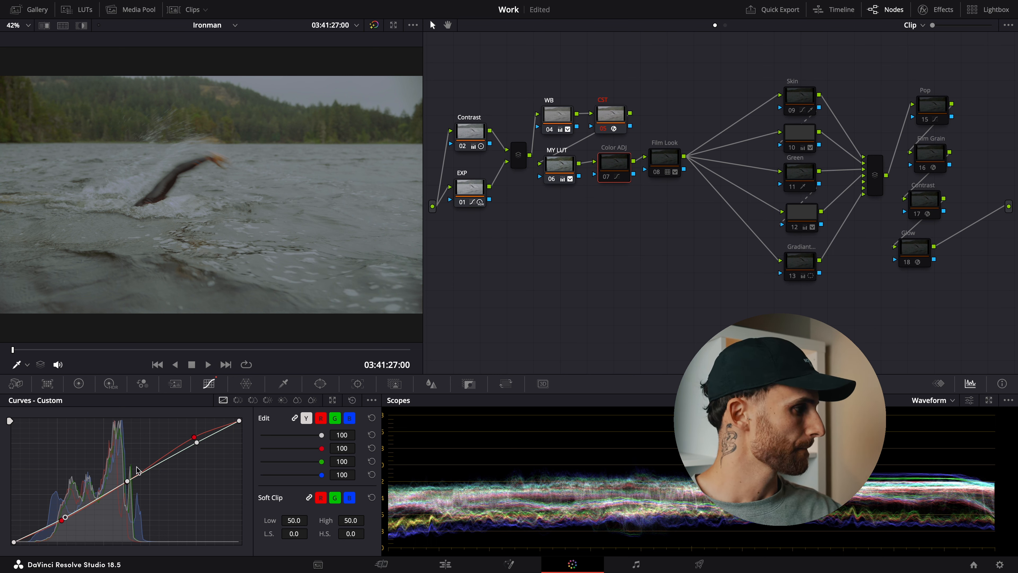
left_click(252, 401)
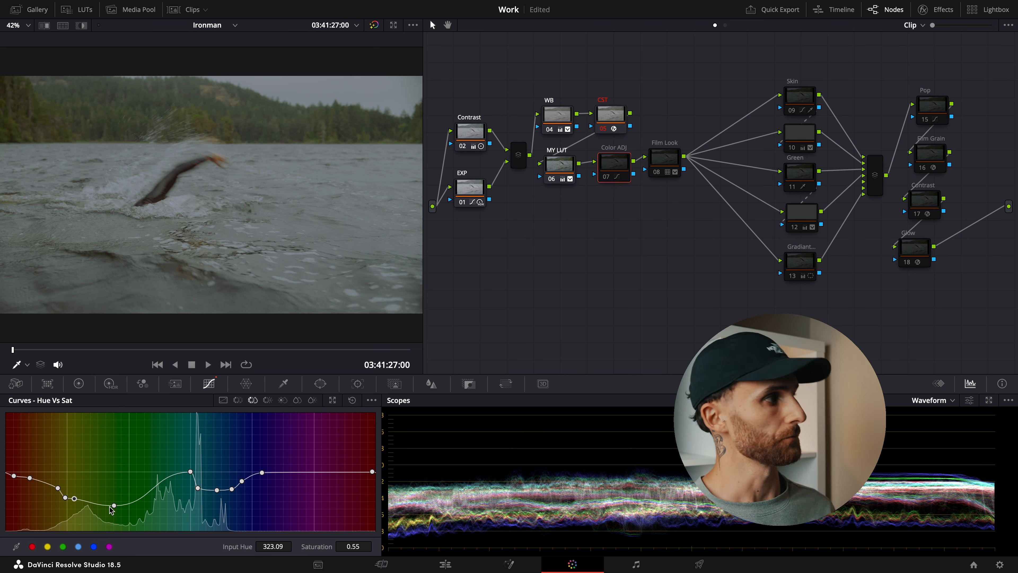
left_click(267, 400)
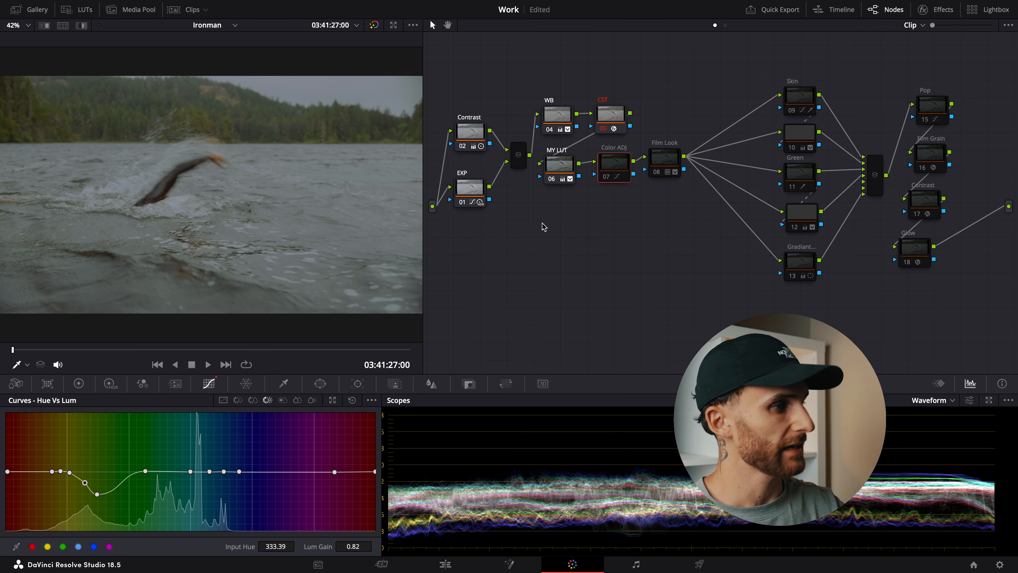
key("ctrl+d")
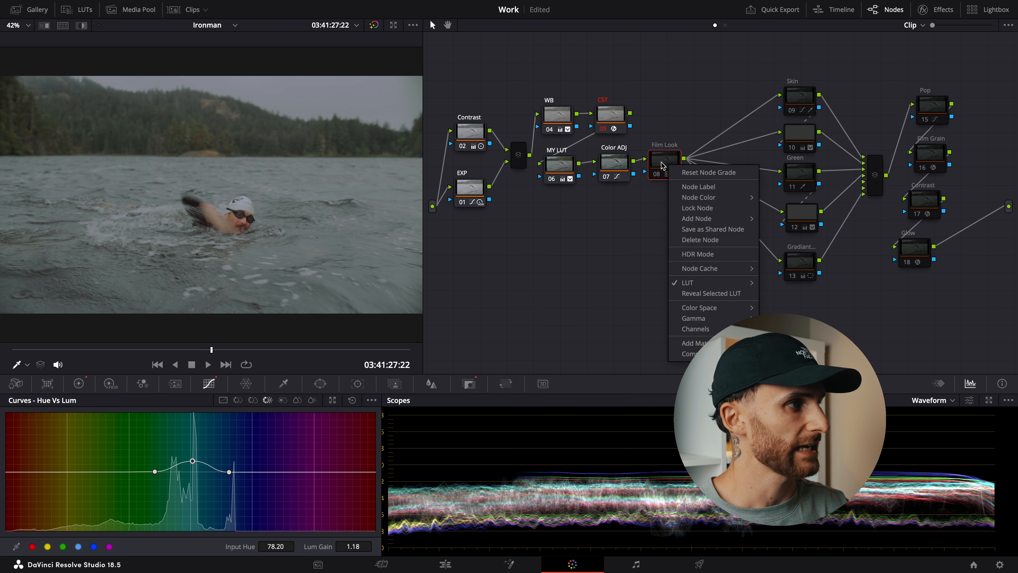
Step: Choose the checked Rec709 film LUT for the Film Look node and enable the node
left_click(661, 166)
right_click(661, 165)
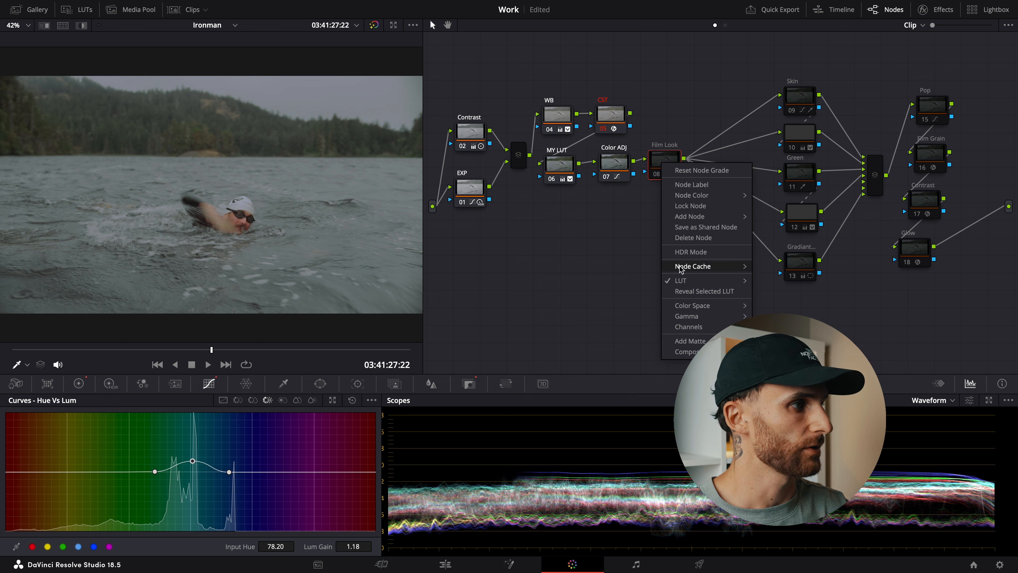
left_click(657, 161)
right_click(658, 161)
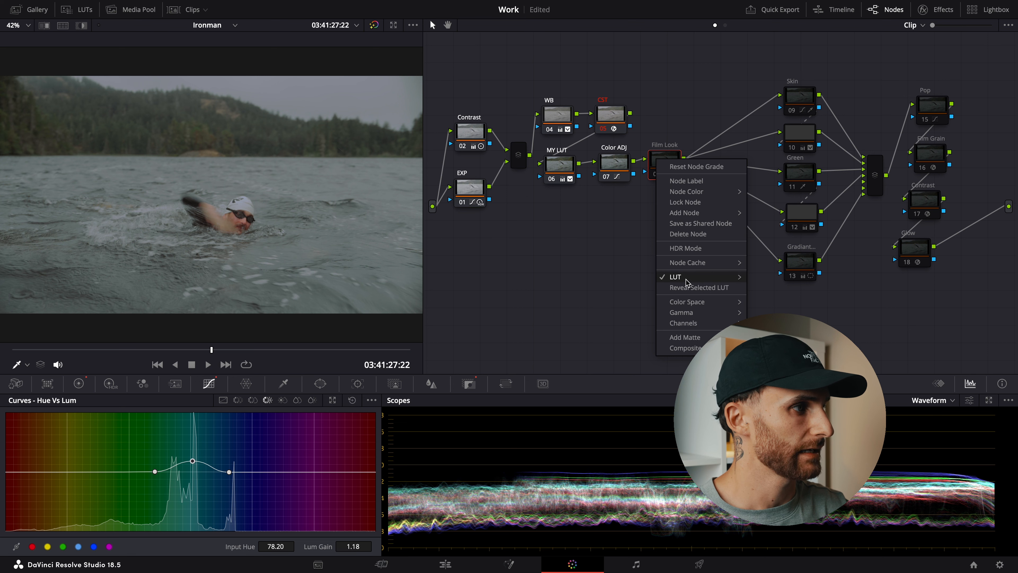
mouse_move(687, 281)
mouse_move(842, 332)
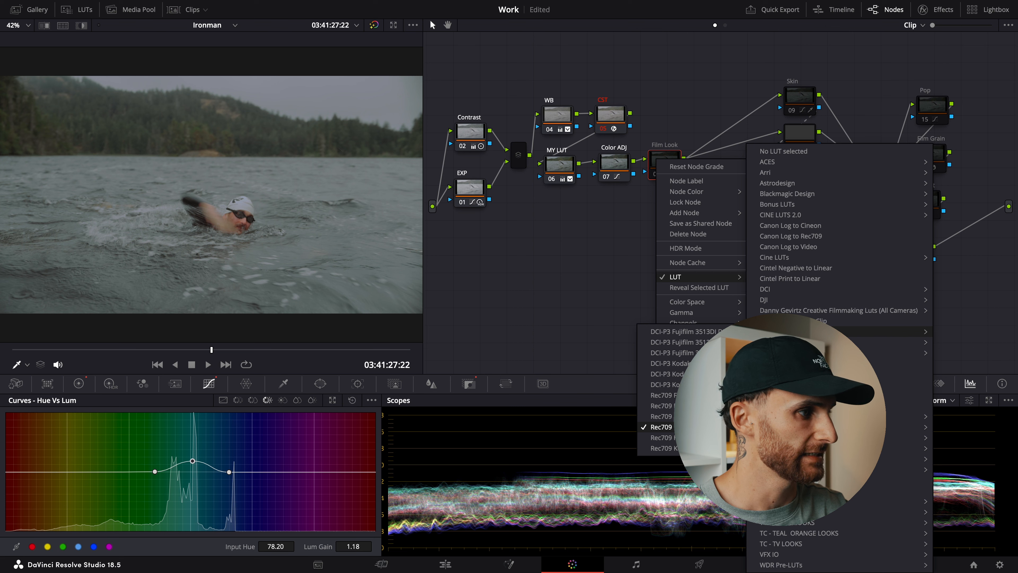
left_click(705, 428)
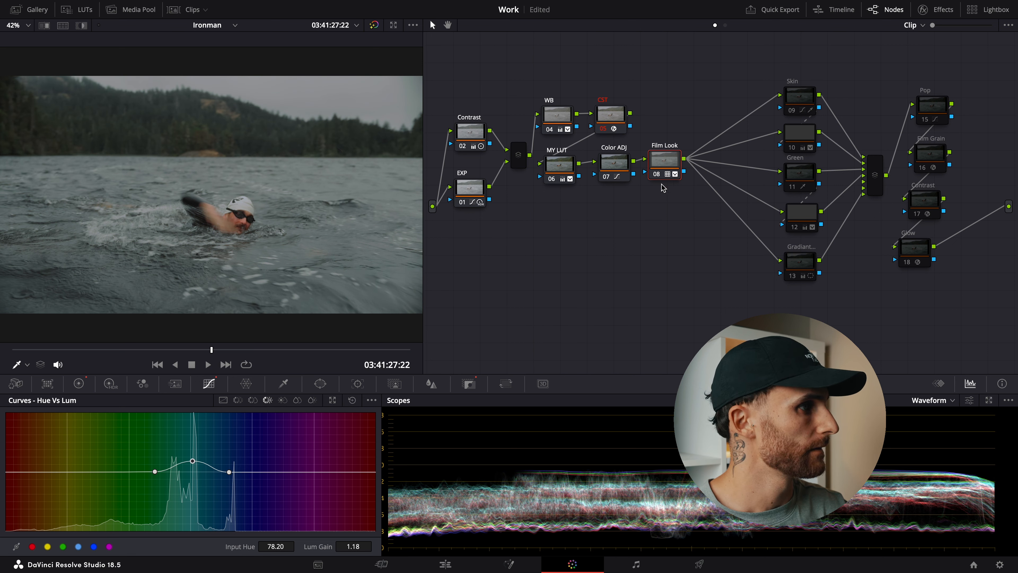
Step: Examine the Film Look node's key output offset and its log wheel contrast
left_click(469, 385)
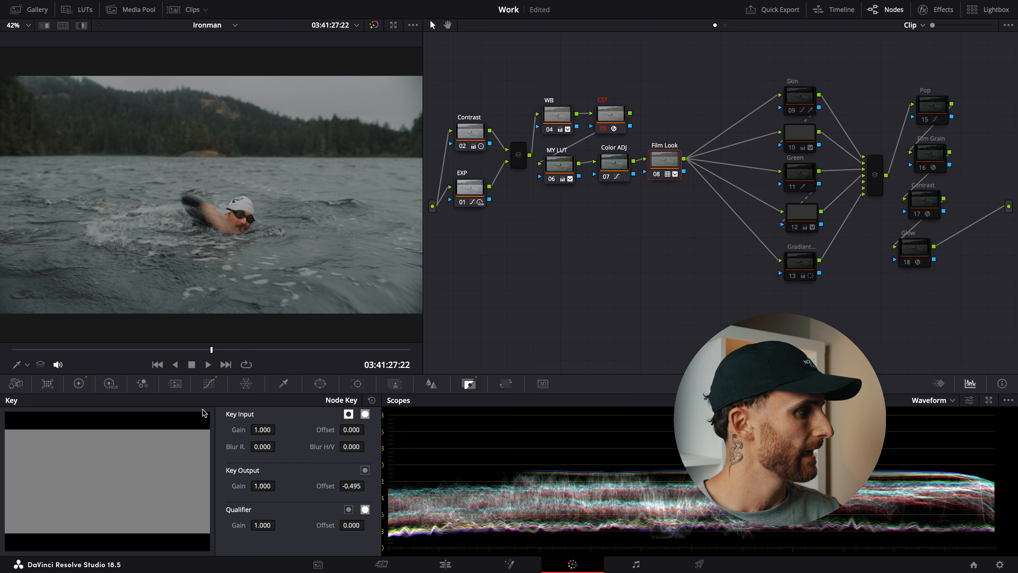
left_click(79, 383)
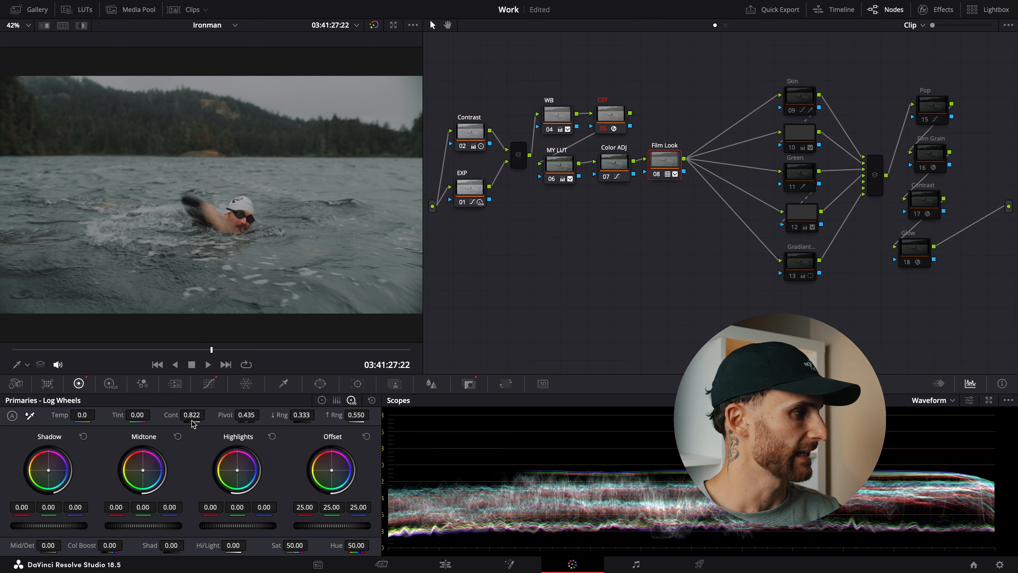
left_click(462, 384)
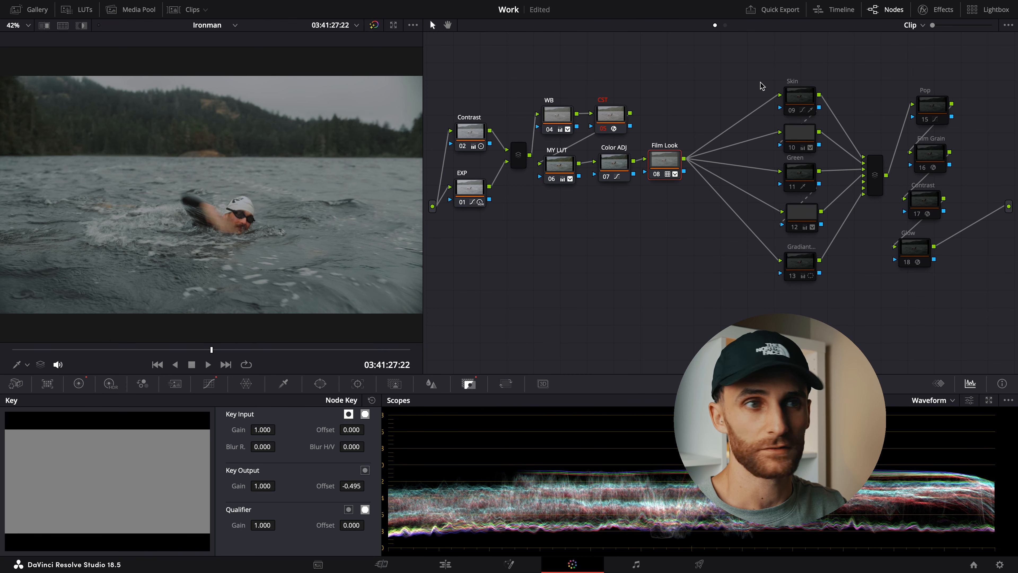
Step: Enable the Skin node and highlight its HSL qualifier selection in the viewer
mouse_move(790, 59)
left_mouse_down()
mouse_move(802, 144)
mouse_move(785, 69)
left_mouse_up()
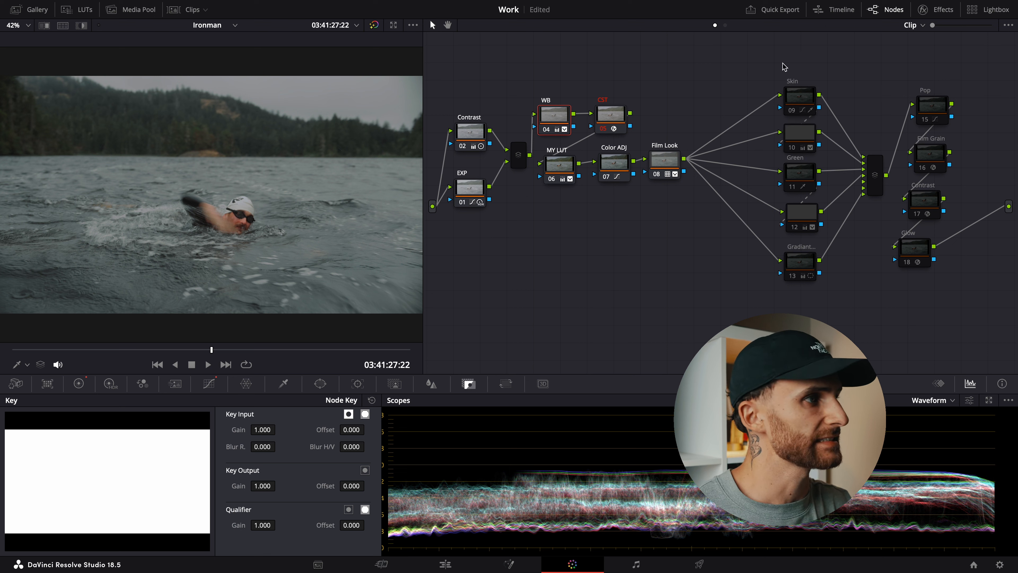
left_click_drag(785, 67, 792, 150)
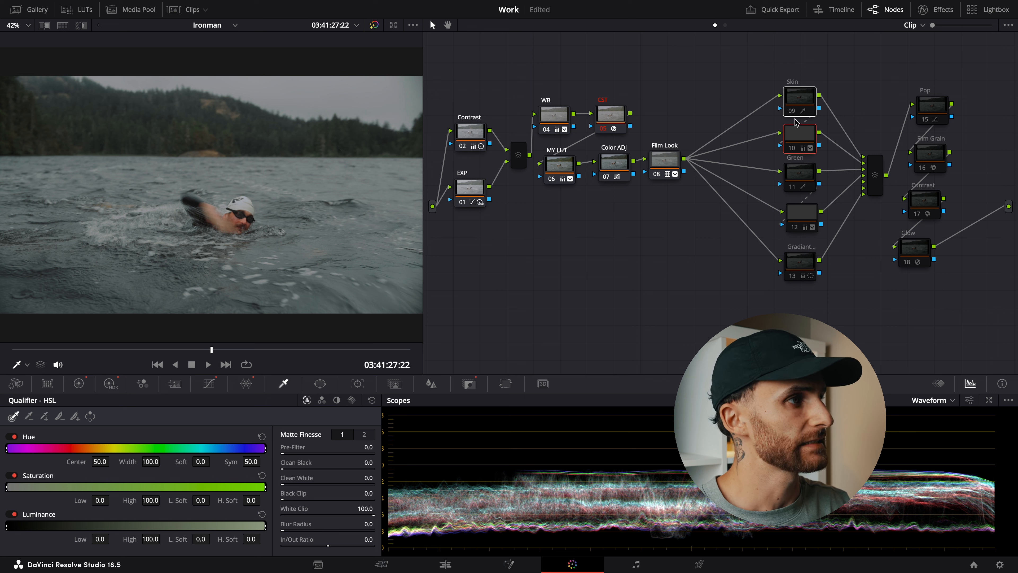
left_click(801, 98)
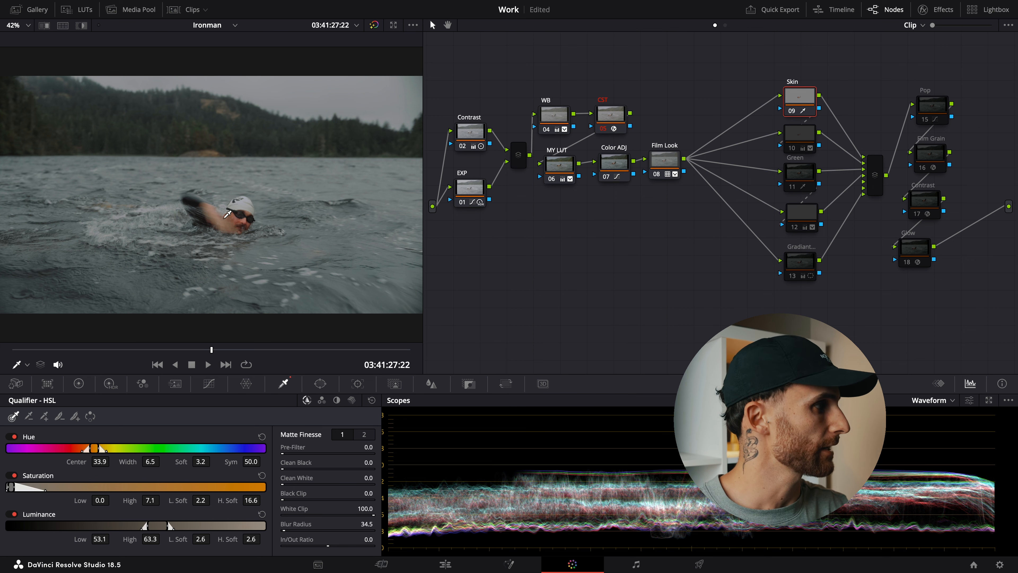
key("shift+h")
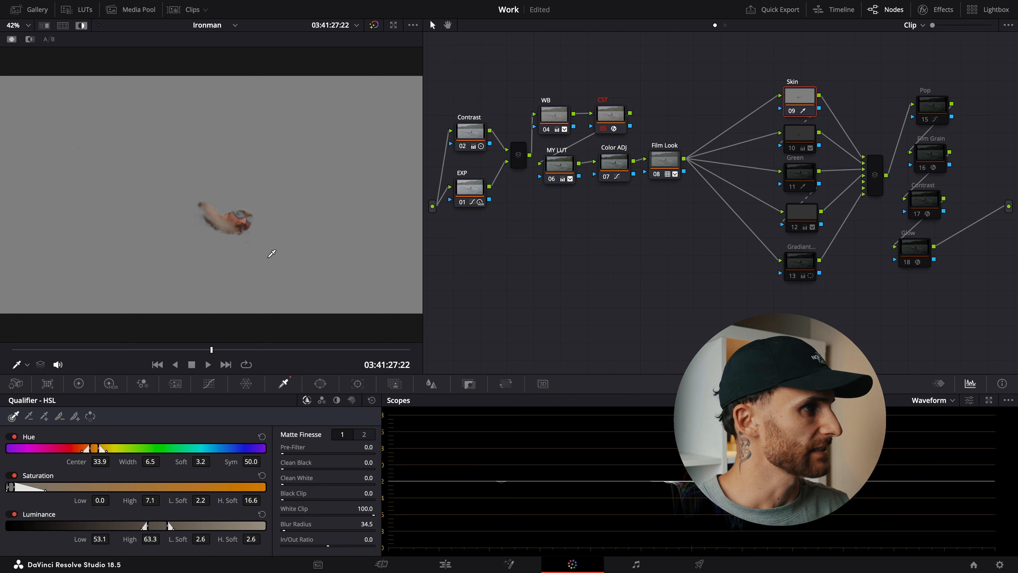
Step: Select node 10 directly below the Skin node and enable it
left_click_drag(794, 154, 791, 152)
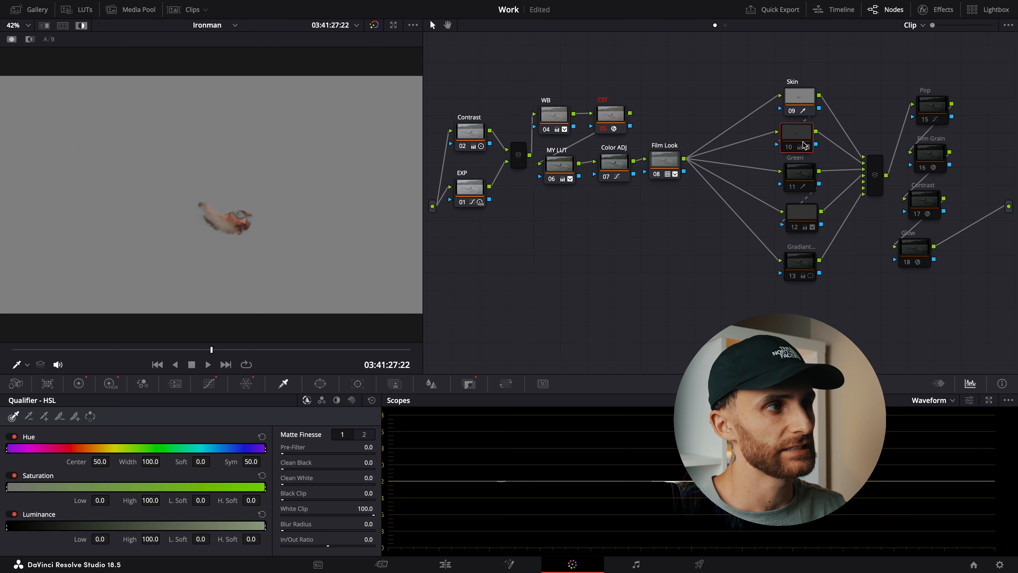
left_click_drag(804, 144, 807, 142)
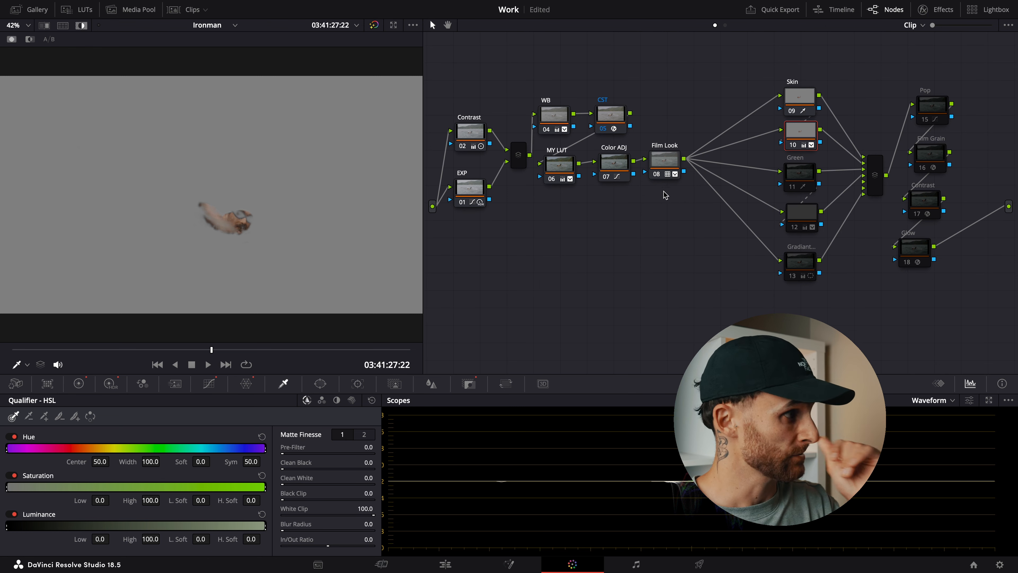
Step: Examine node 10's primaries log wheels and its High Dynamic Range color wheels
left_click_drag(805, 146, 801, 148)
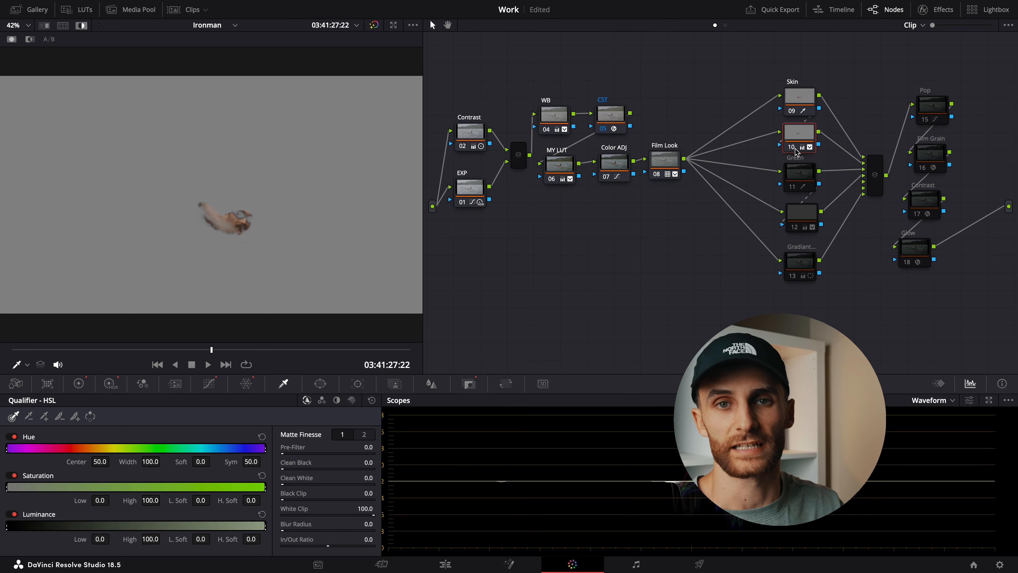
left_click(81, 386)
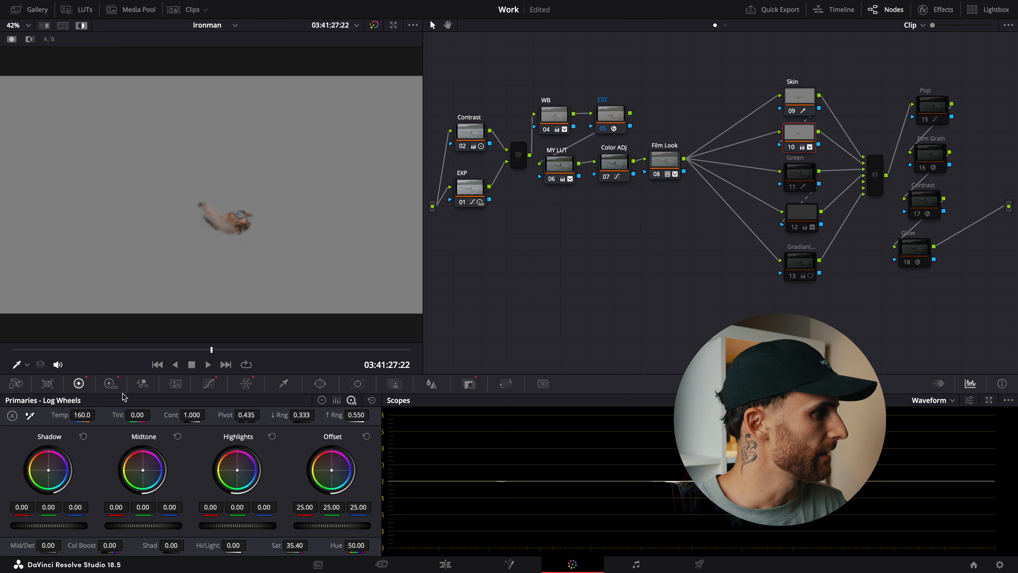
left_click(111, 383)
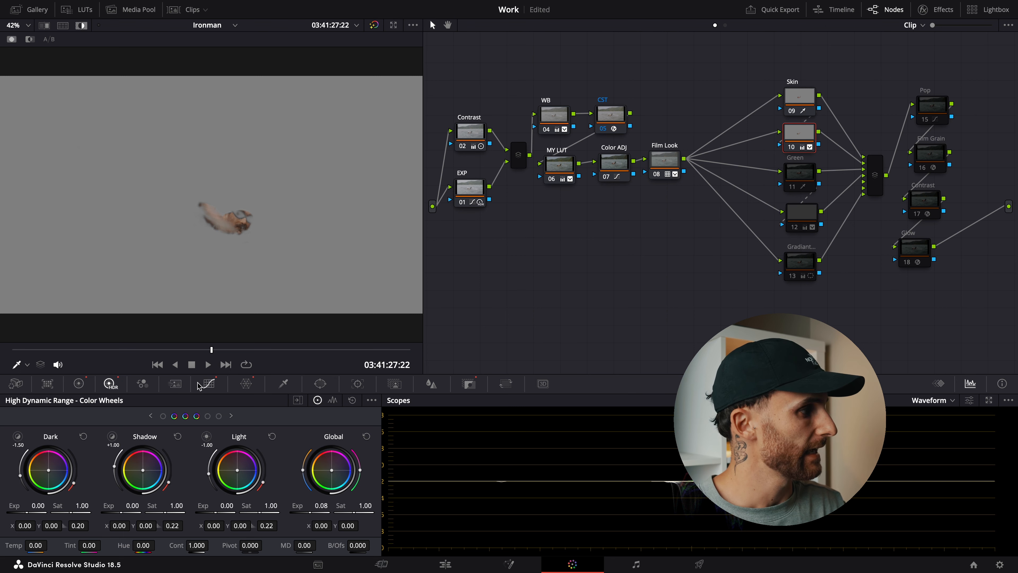
Step: Examine node 10's Hue Vs Hue and Hue Vs Sat curves and Color Warper grid, and turn off the viewer highlight
left_click(208, 384)
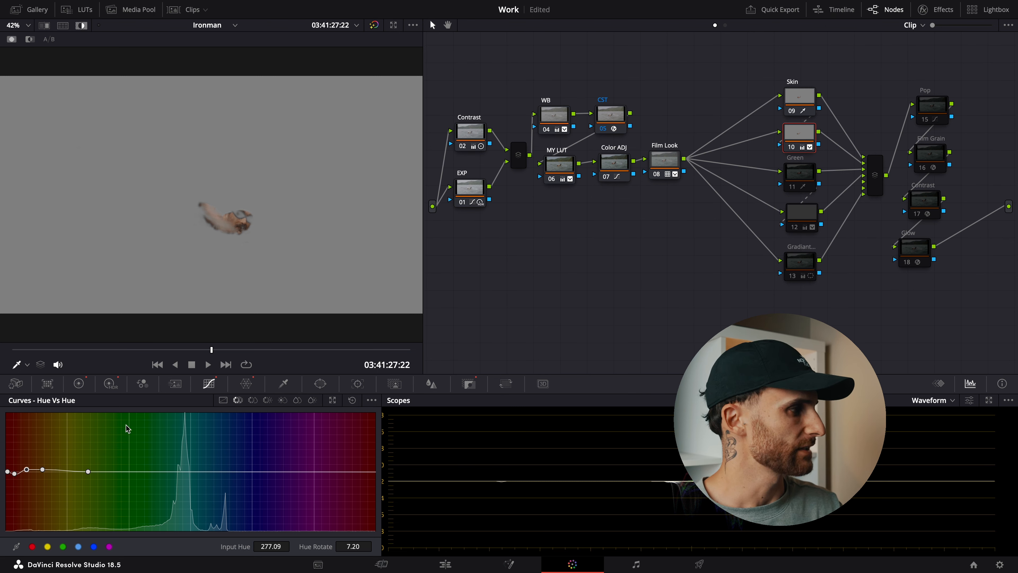
left_click(252, 400)
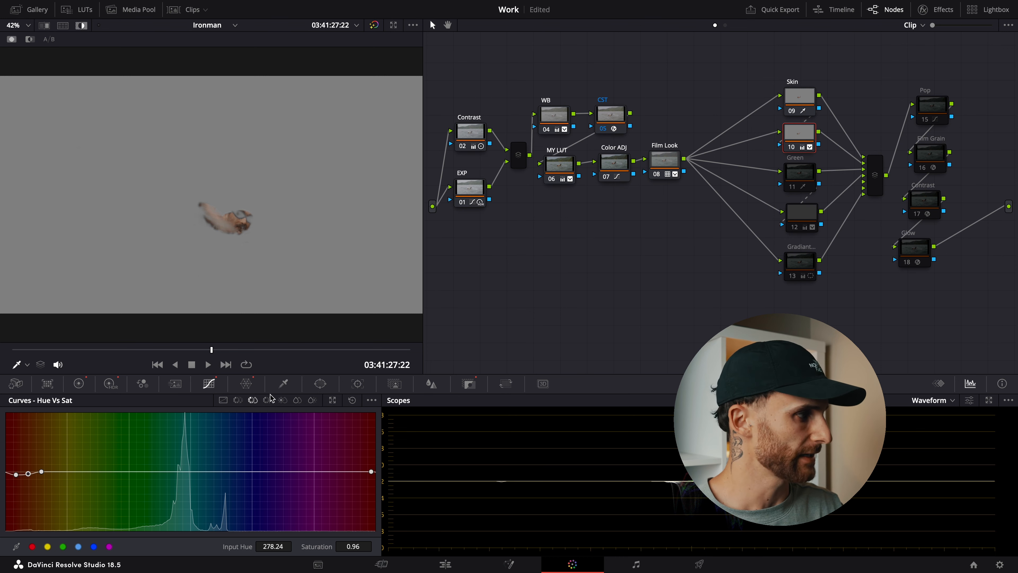
left_click(249, 386)
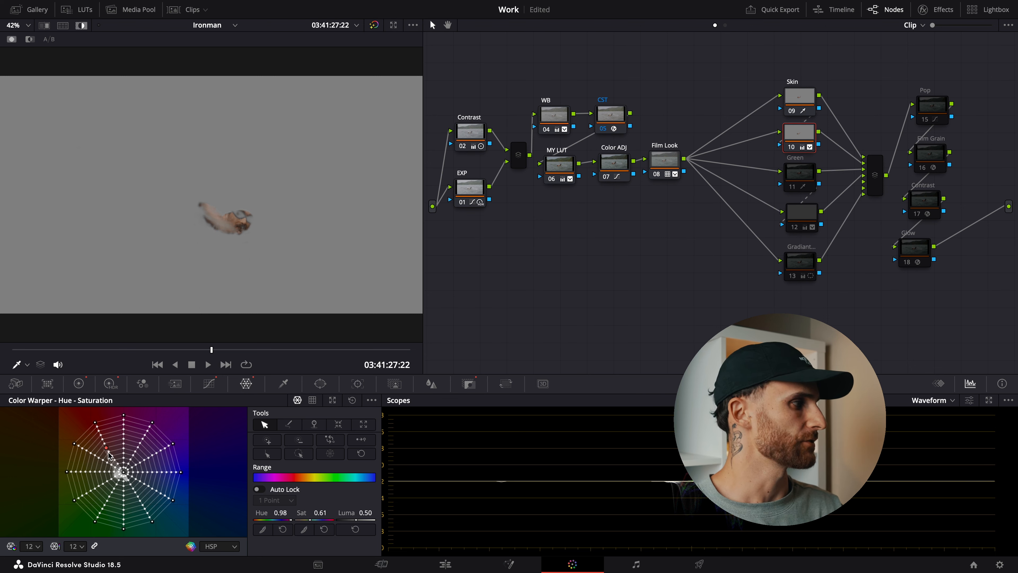
left_click(219, 387)
left_click(248, 383)
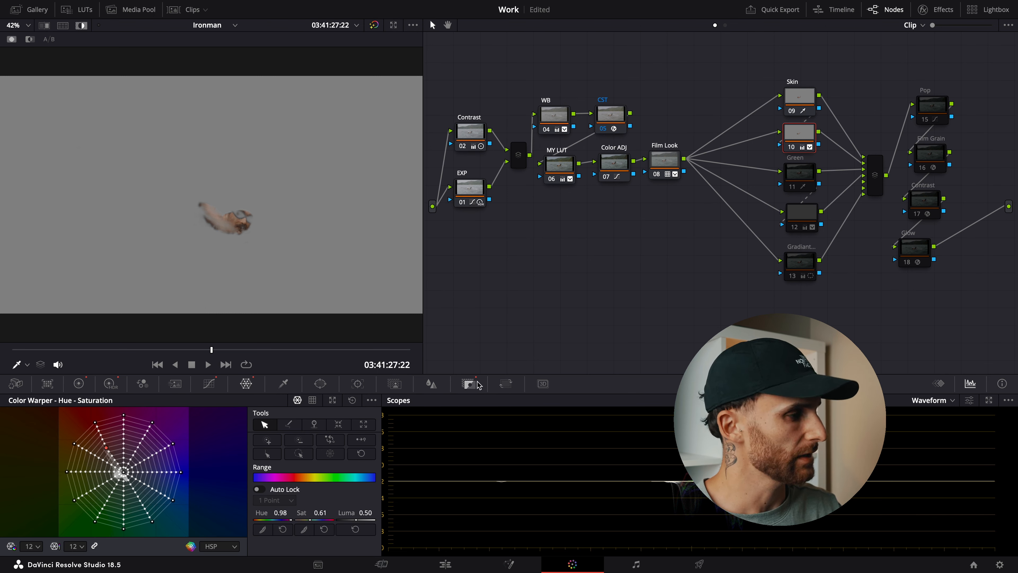
key("shift+h")
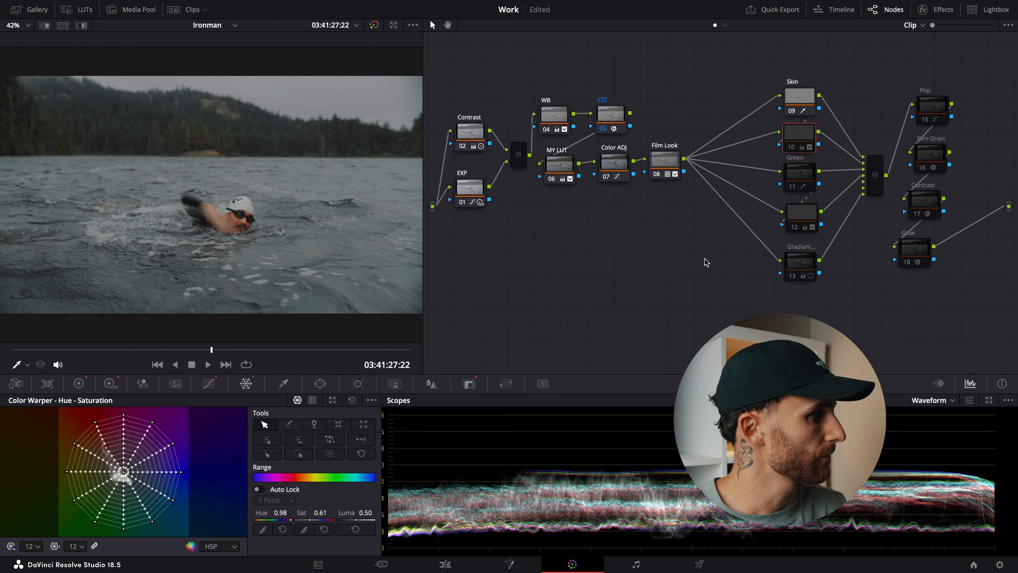
Step: Enable the Green node and node 12 directly below it
left_click_drag(797, 182, 797, 185)
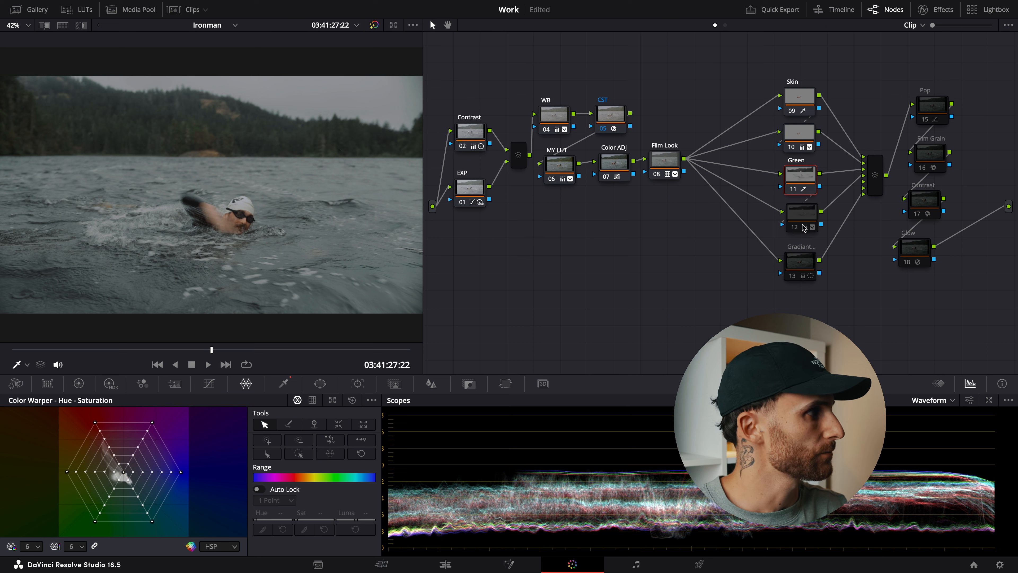
mouse_move(803, 229)
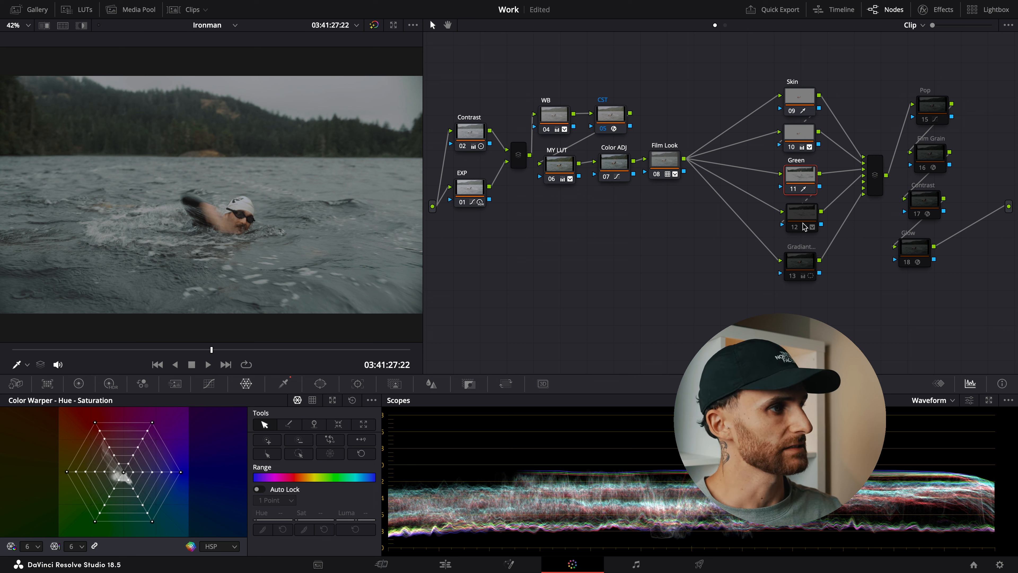
left_click(804, 226)
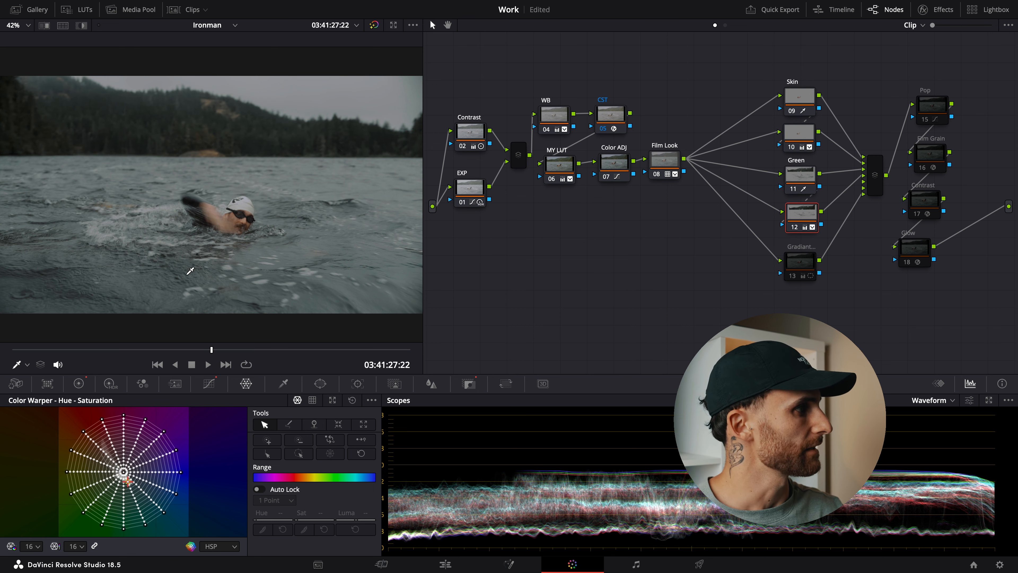
Step: Examine node 12's log wheel offset and its Hue Vs Hue, Hue Vs Sat and Hue Vs Lum curves
left_click(82, 380)
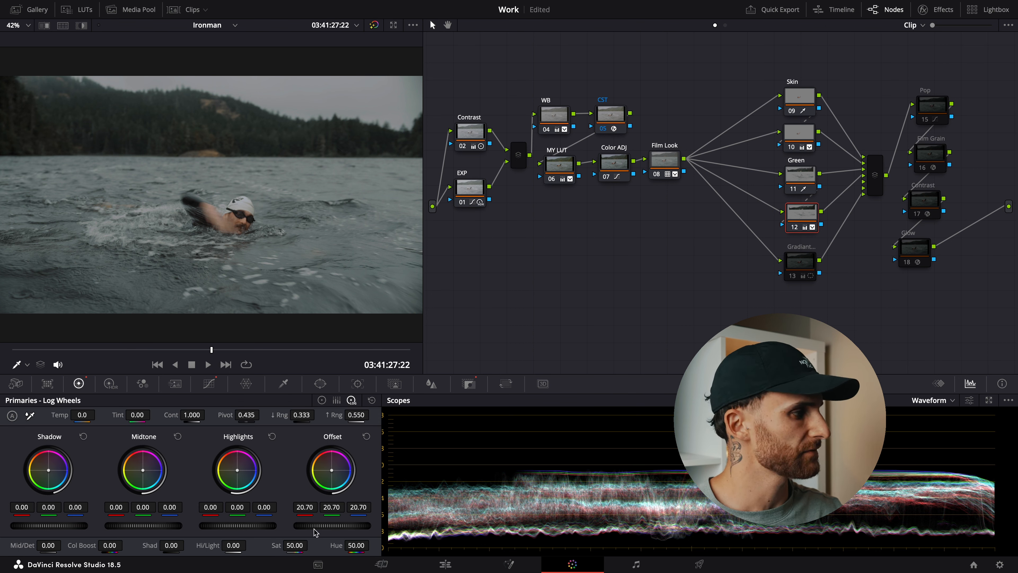
left_click(208, 383)
left_click(239, 401)
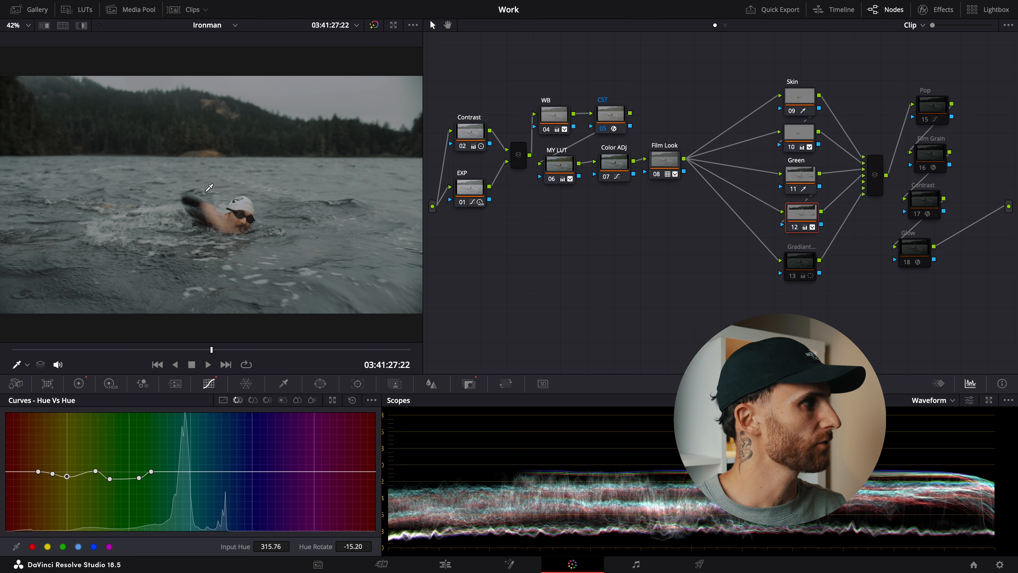
left_click(253, 400)
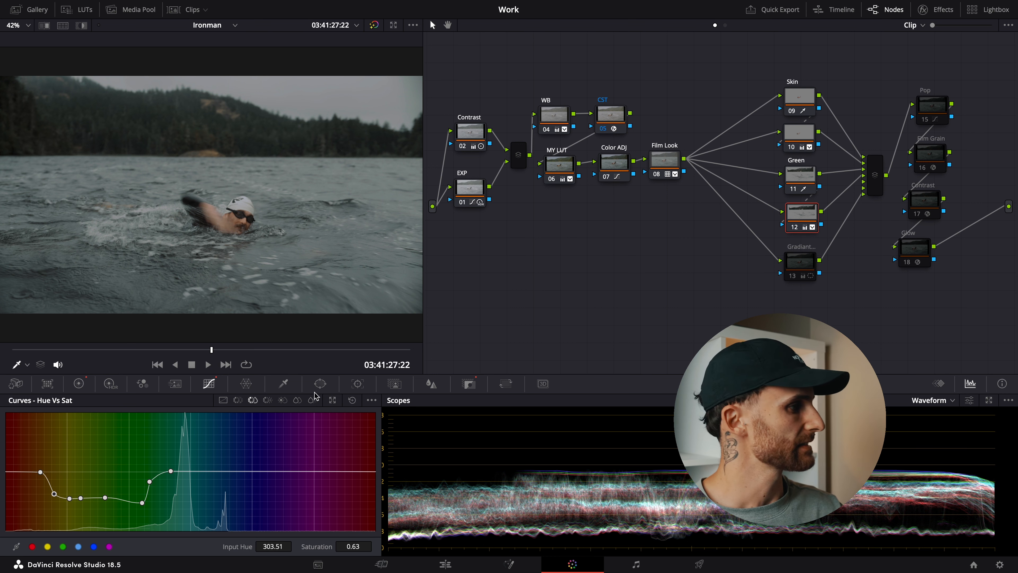
left_click(268, 400)
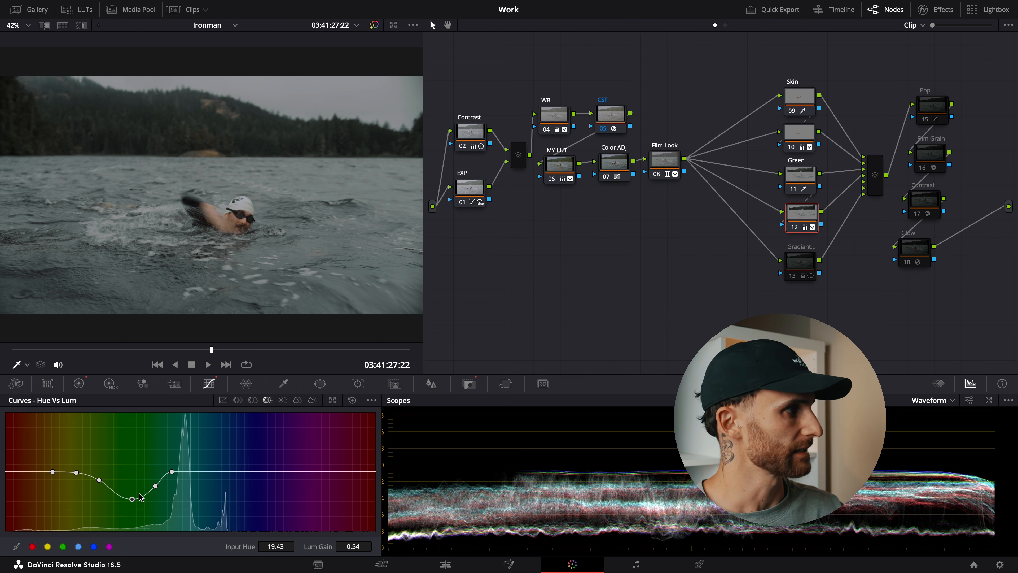
Step: Enable the Gradient node and examine its gradient window over the water and its log wheel offset
left_click_drag(798, 276, 800, 270)
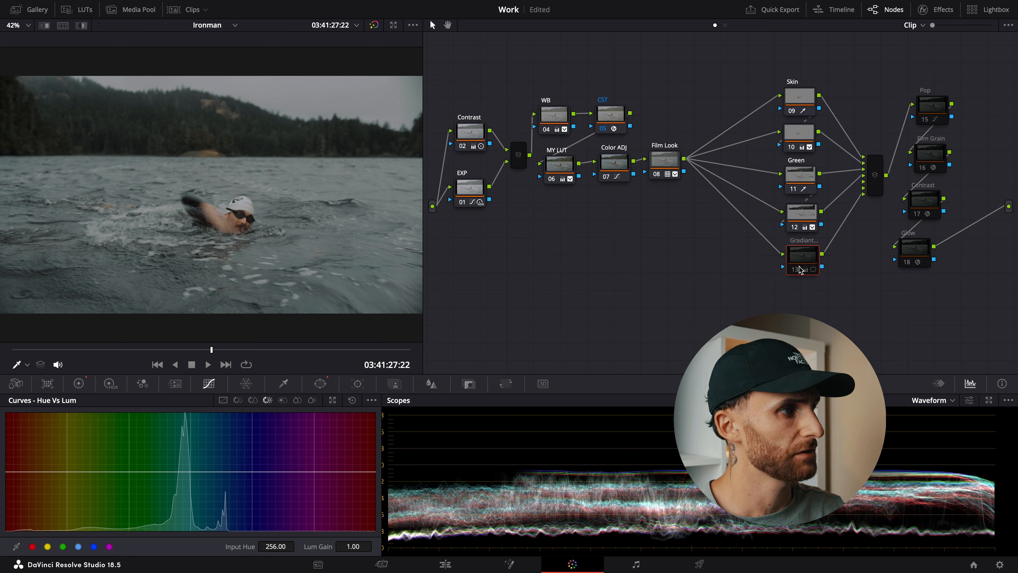
key("super+d")
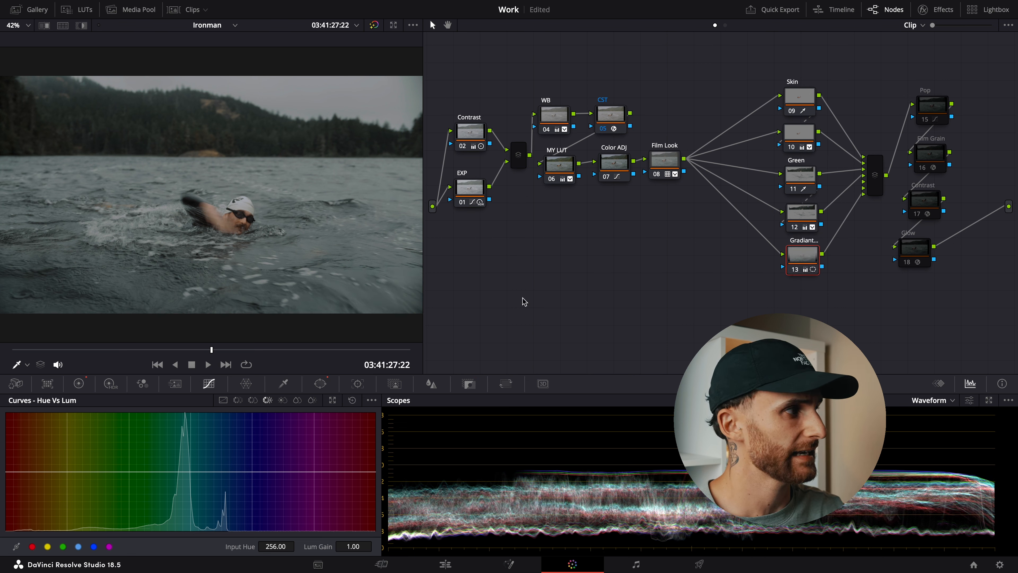
left_click(321, 384)
scroll(200, 304, "down", 3)
scroll(199, 303, "up", 3)
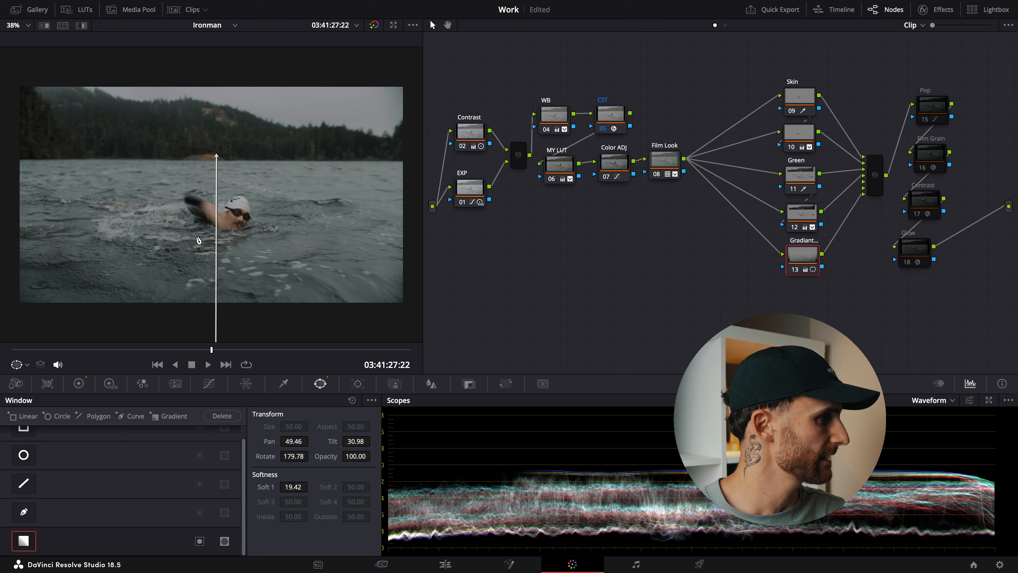
scroll(199, 303, "down", 2)
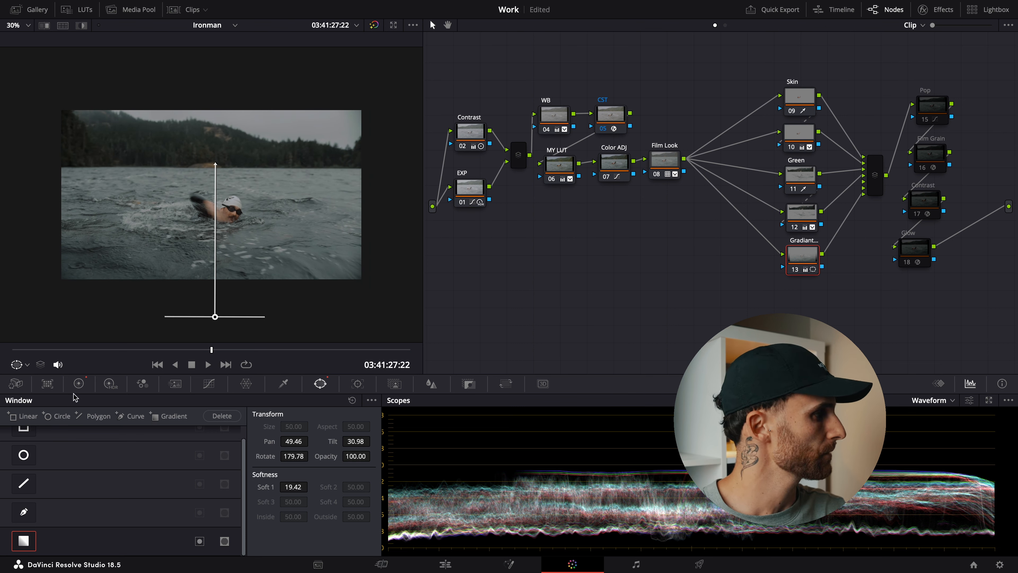
left_click(78, 383)
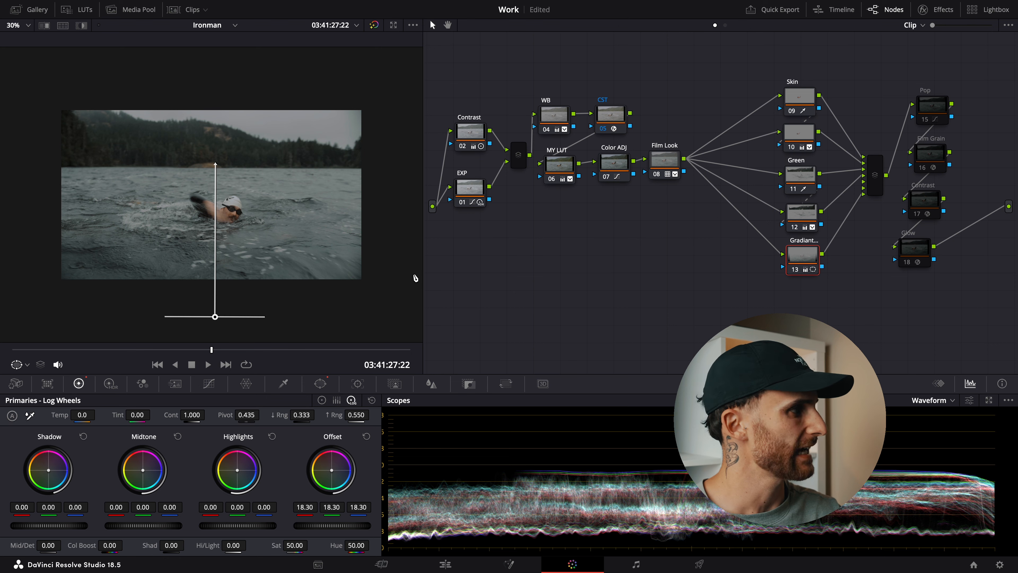
scroll(415, 280, "up", 2)
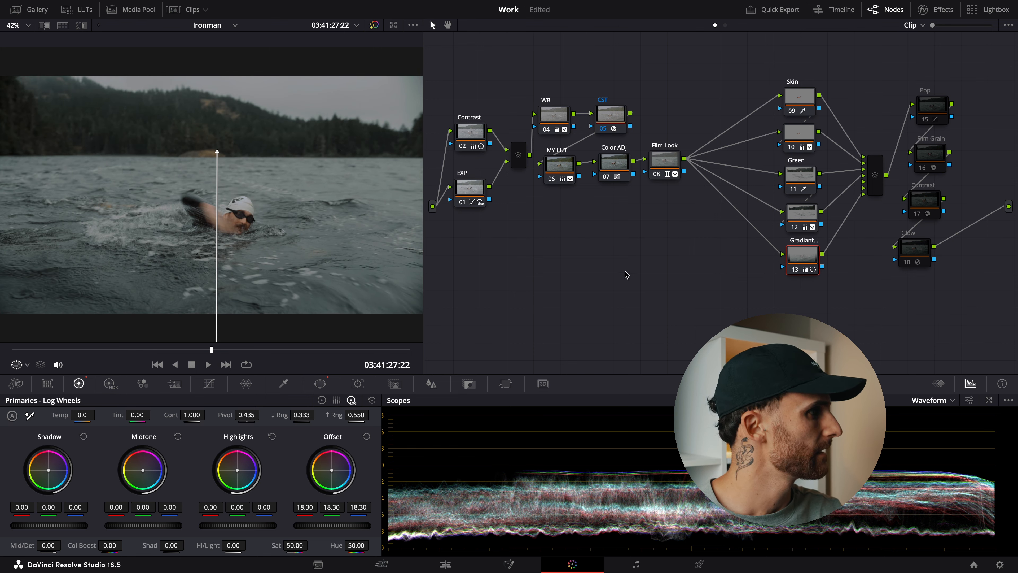
Step: Isolate the Y channel for editing in the Pop node's custom curve and enable the node, comparing it off and on
scroll(642, 281, "right", 3)
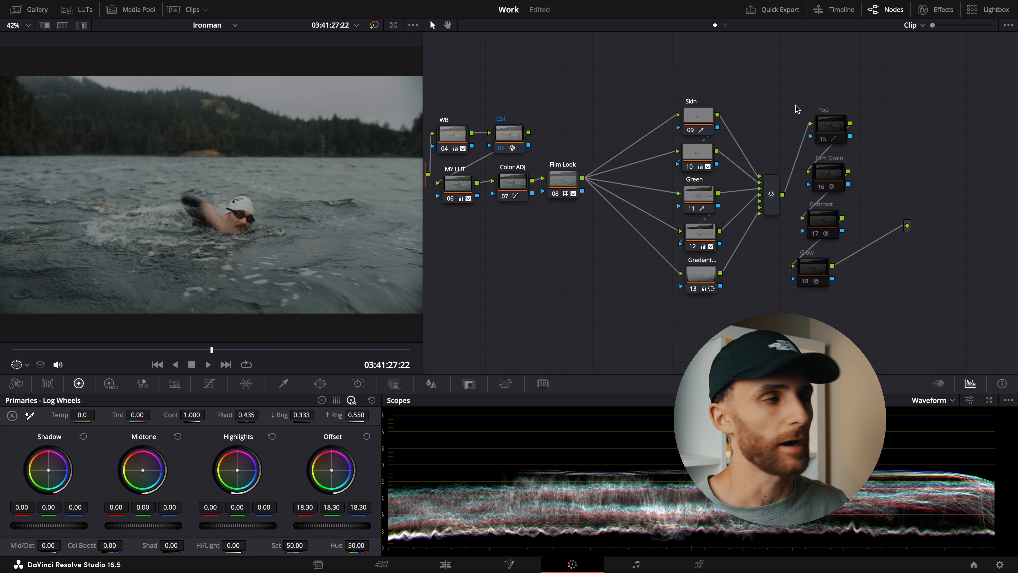
left_click_drag(827, 127, 822, 124)
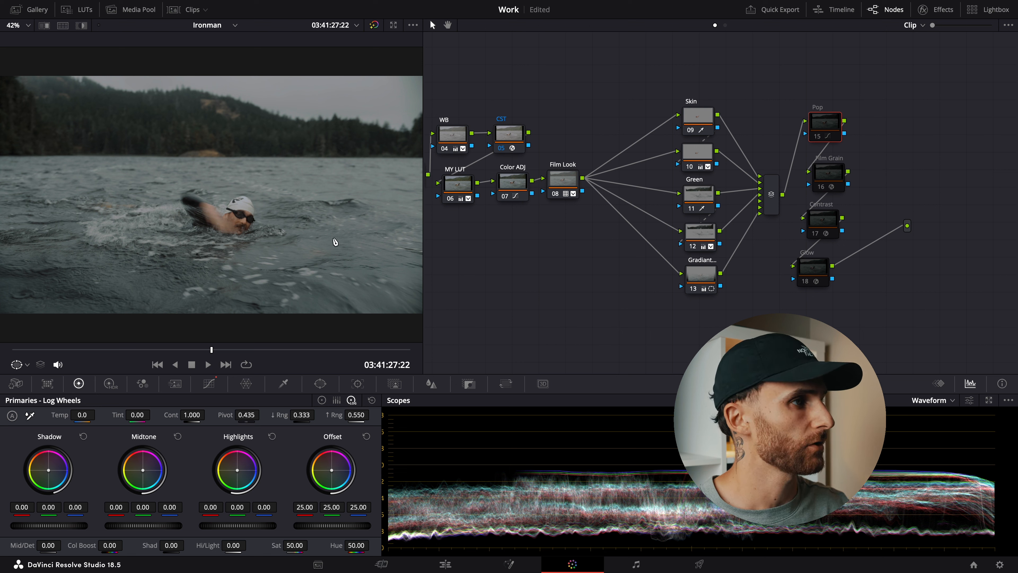
left_click(209, 383)
left_click(223, 400)
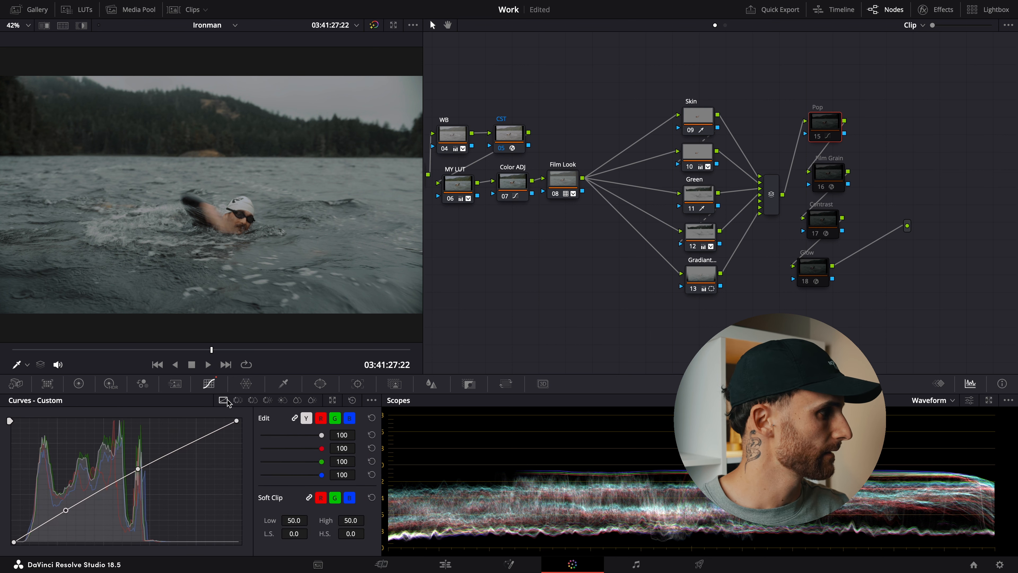
left_click(307, 419)
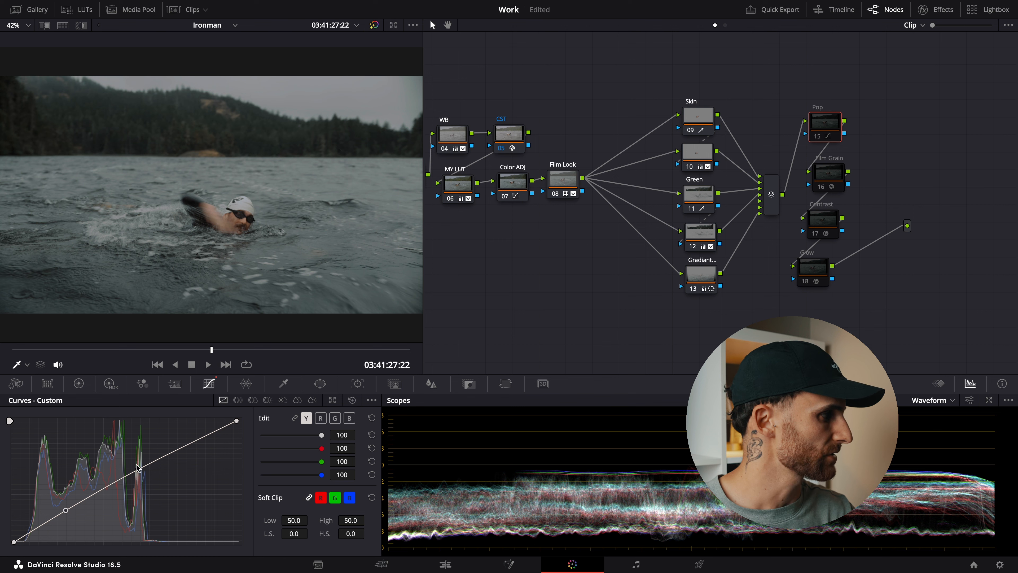
key("super+d")
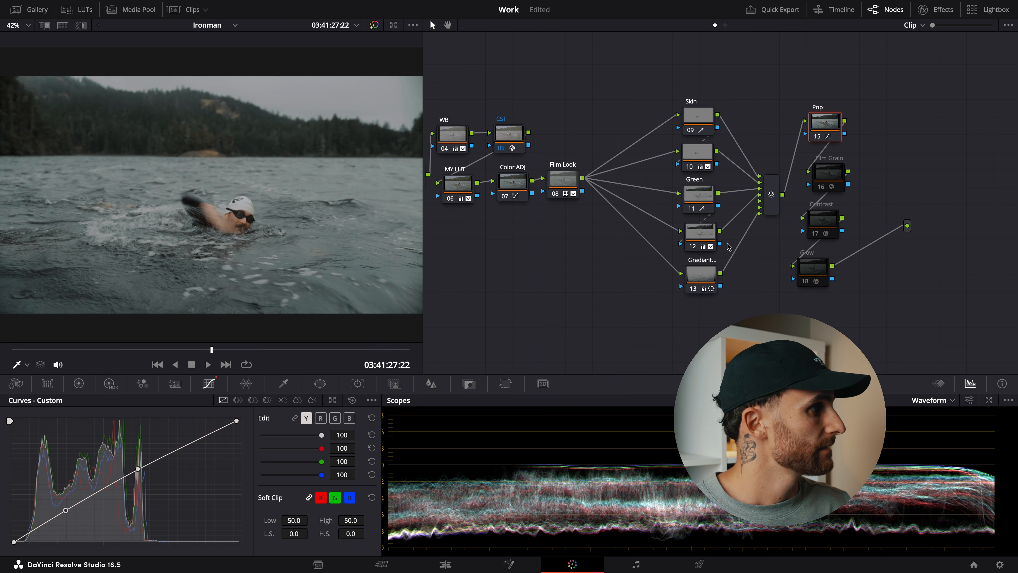
key("super+d")
key("super+d")
Step: Select the Film Grain node and search the effects library for "film"
left_click(817, 182)
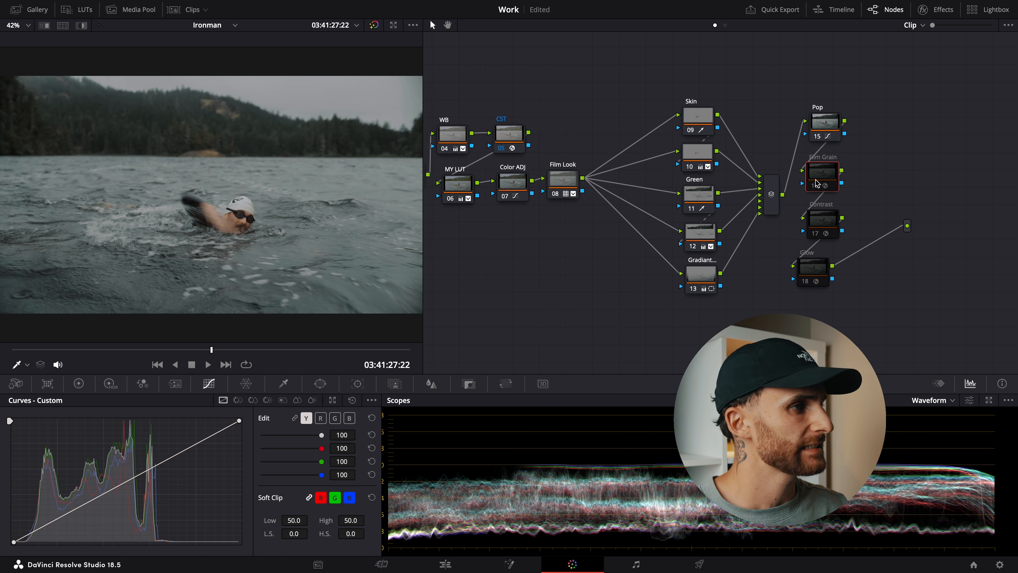
left_click_drag(817, 179, 815, 180)
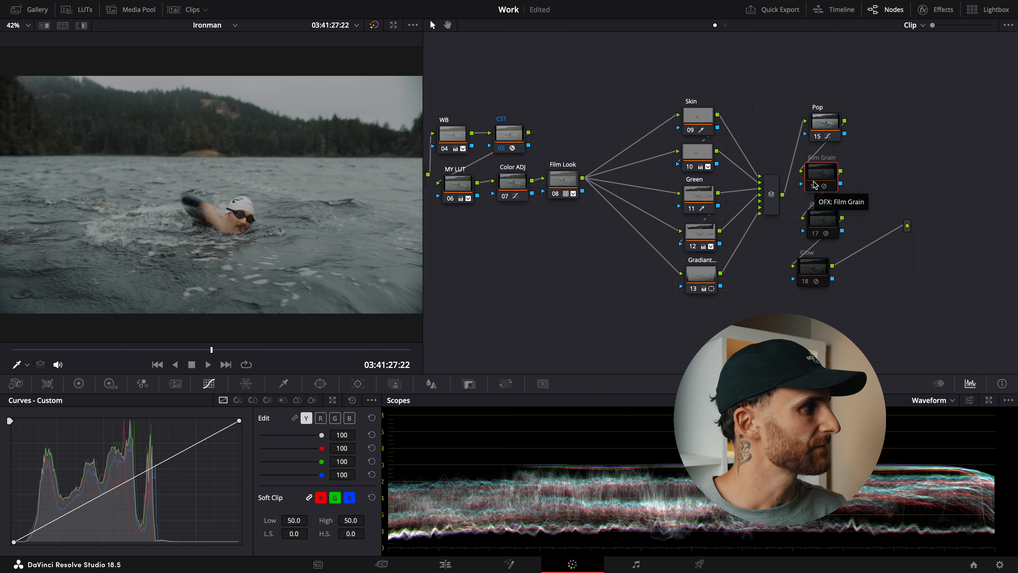
left_click(945, 16)
left_click(832, 25)
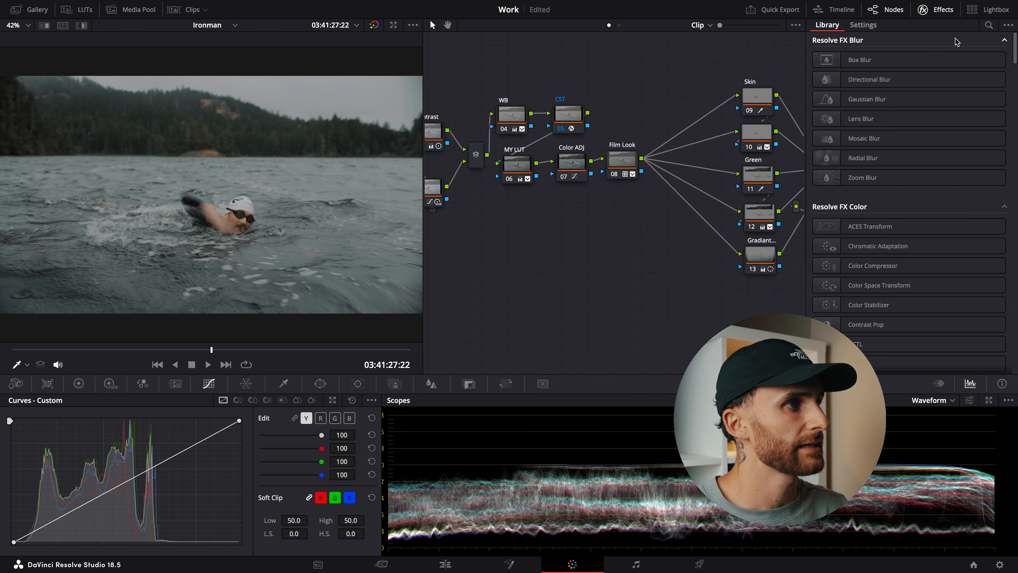
left_click(989, 25)
type("film")
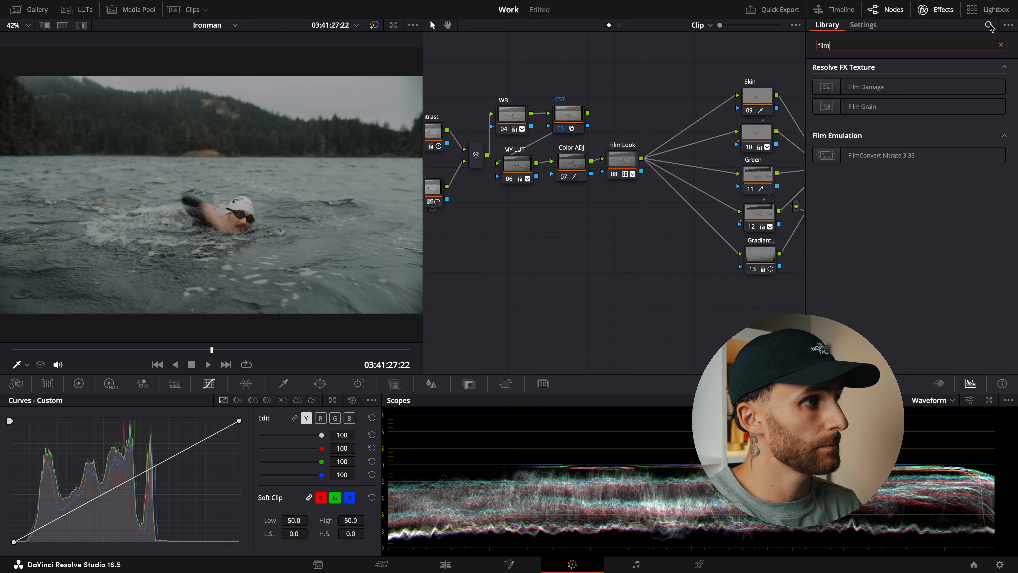
Step: Review the Film Grain effect's settings, enable the Film Grain node and close the effects library
left_click(774, 291)
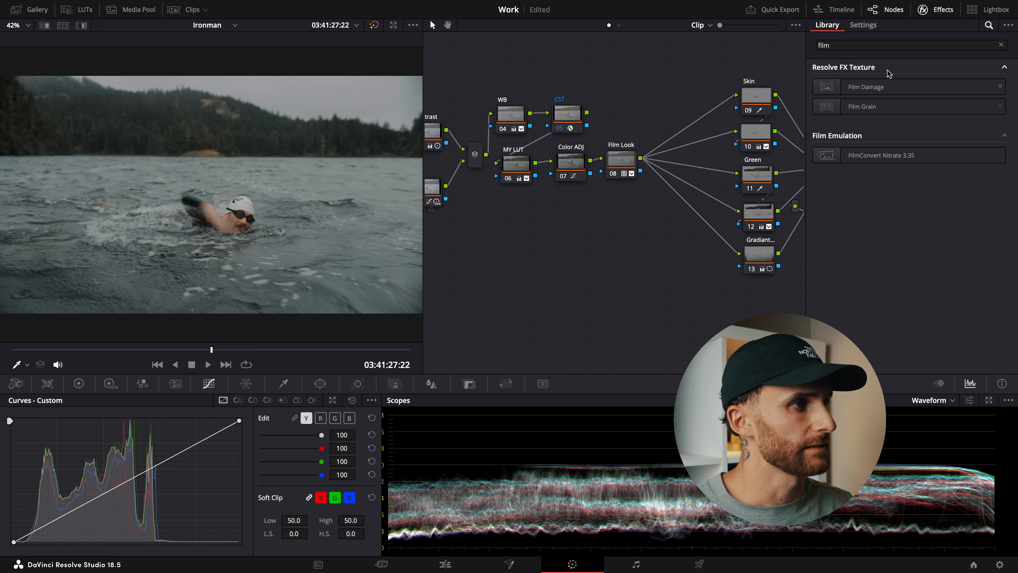
left_click(846, 26)
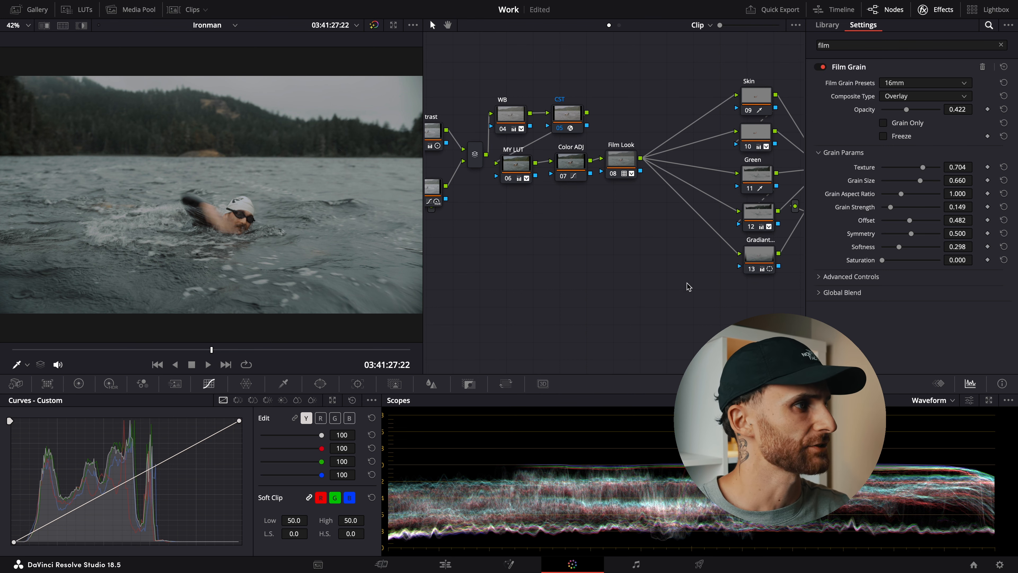
left_click_drag(687, 283, 435, 301)
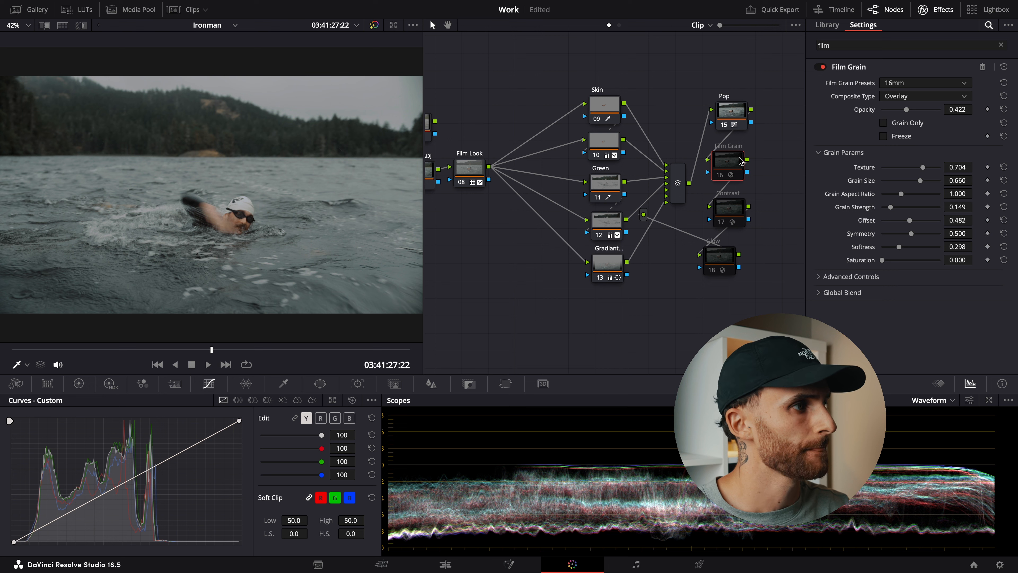
left_click(740, 166)
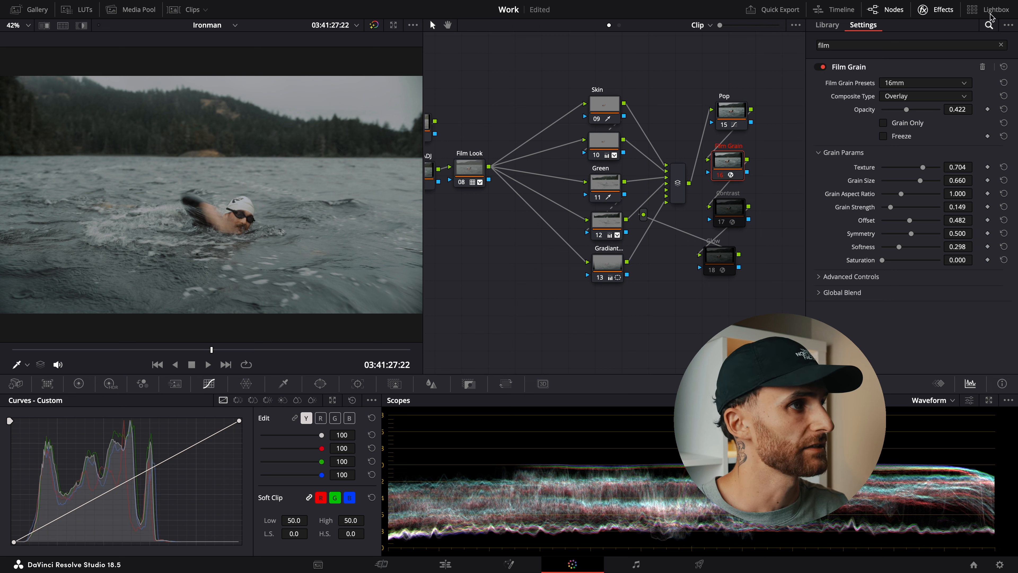
left_click(934, 10)
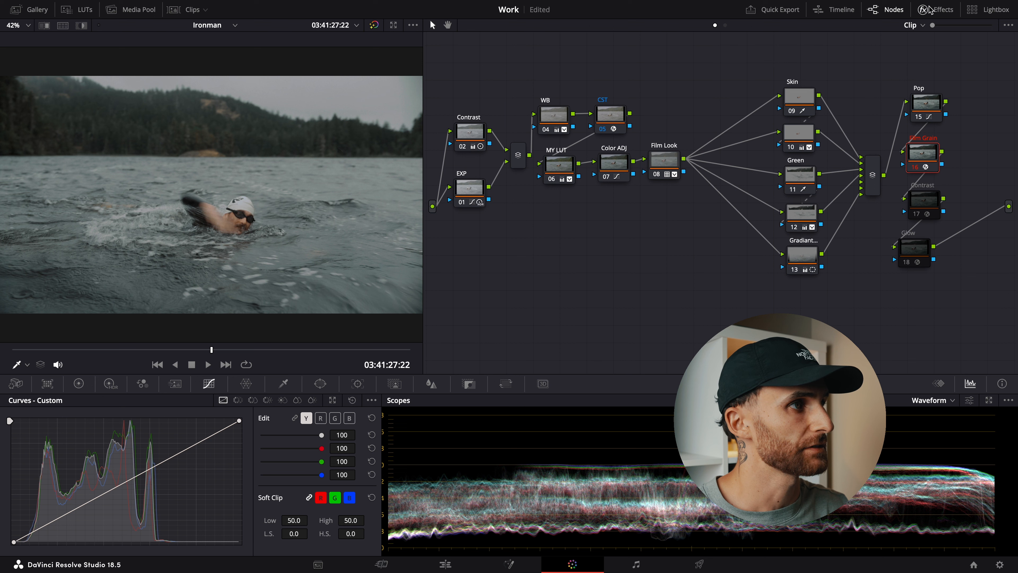
Step: Select the Contrast node below Film Grain, review its Contrast Pop effect settings and enable the node
left_click(924, 207)
left_click_drag(924, 208, 912, 208)
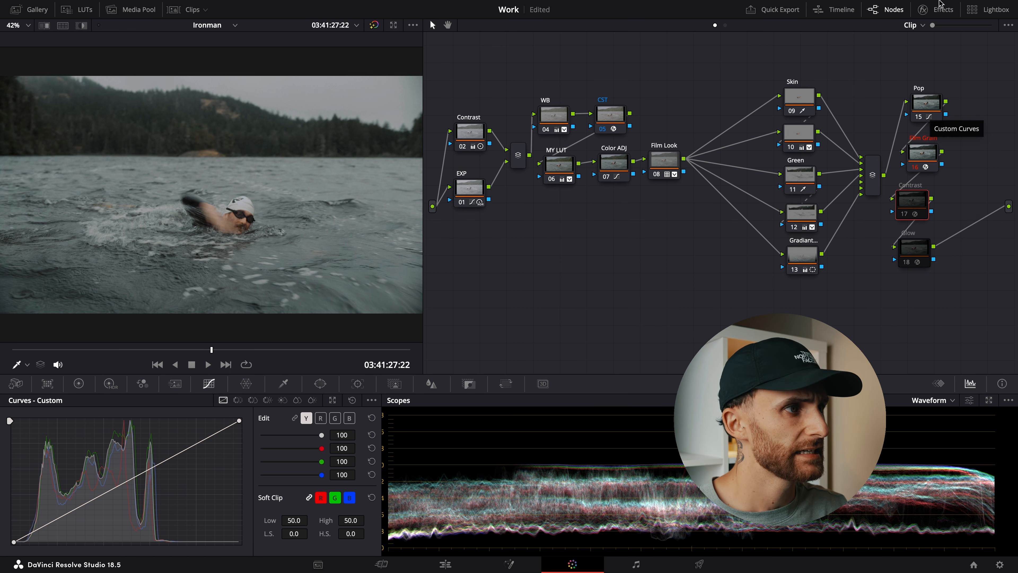
left_click(949, 12)
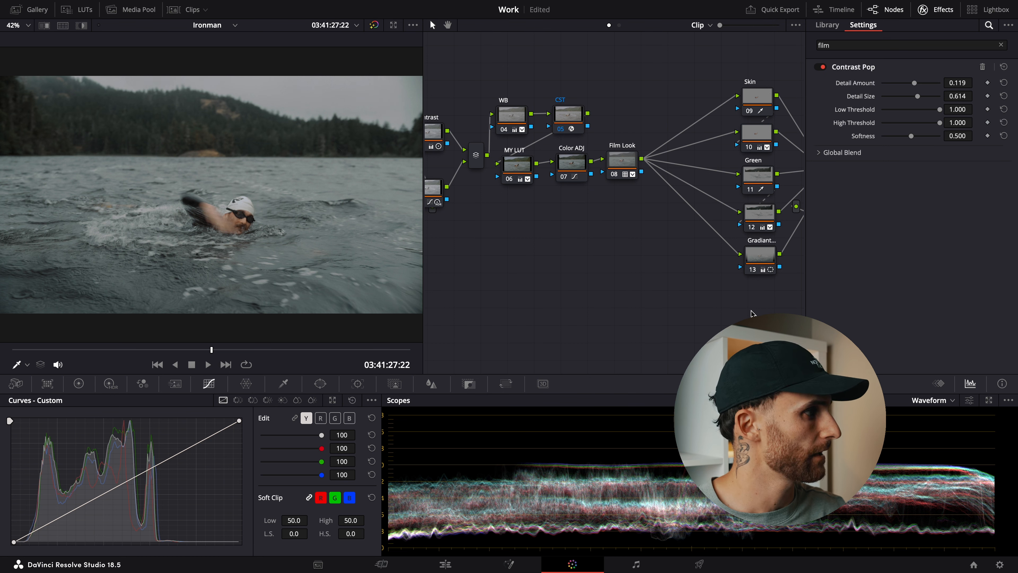
scroll(728, 293, "right", 6)
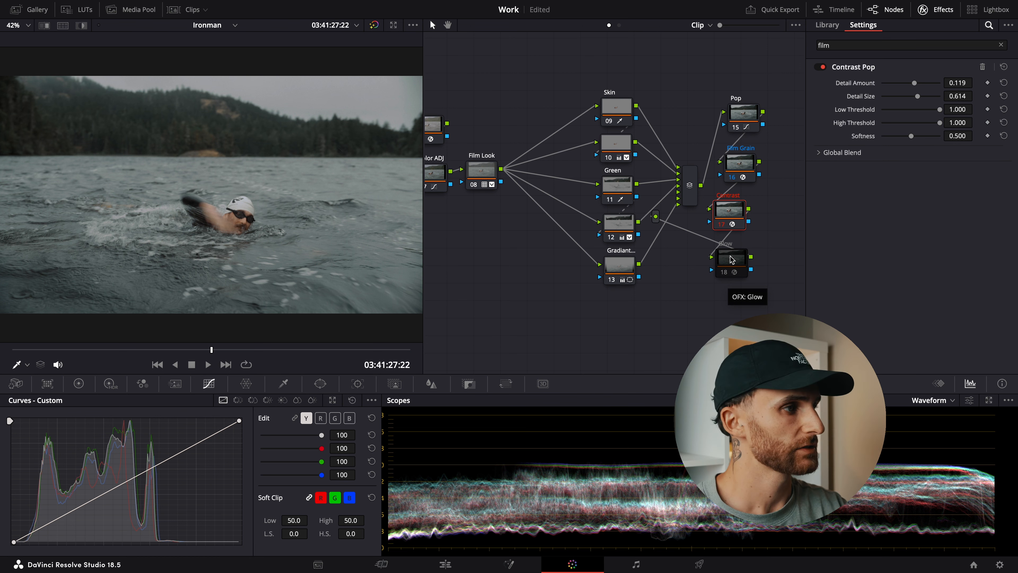
Step: Select the Glow node and search the effects library for "glow"
left_click(727, 277)
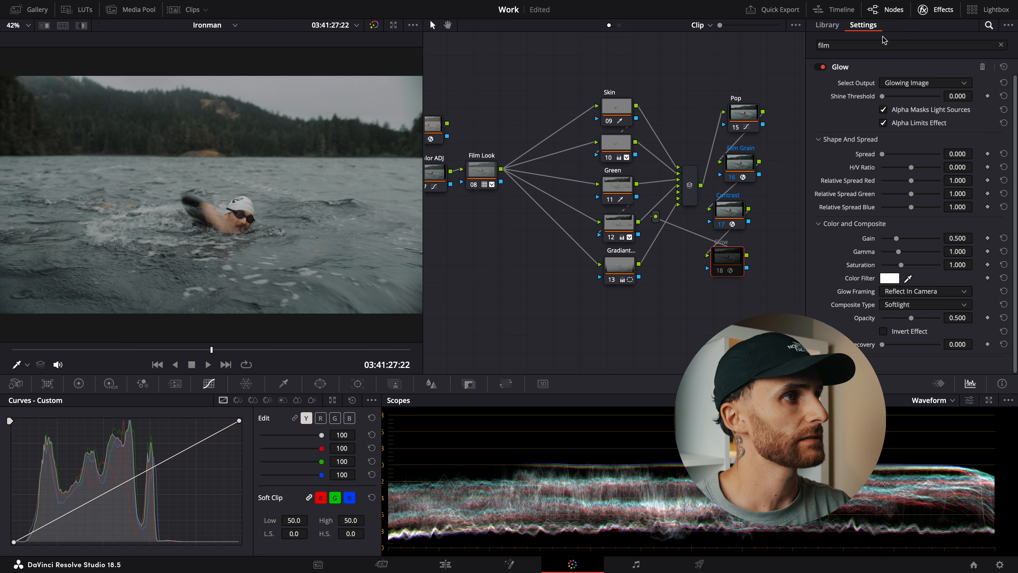
left_click(825, 27)
left_click(884, 44)
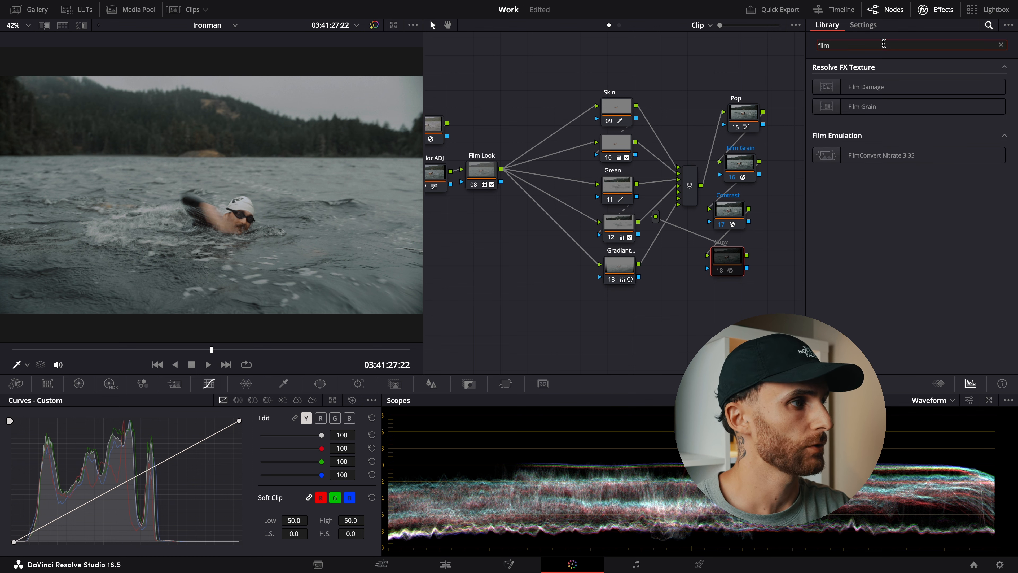
key("ctrl+a")
type("glow")
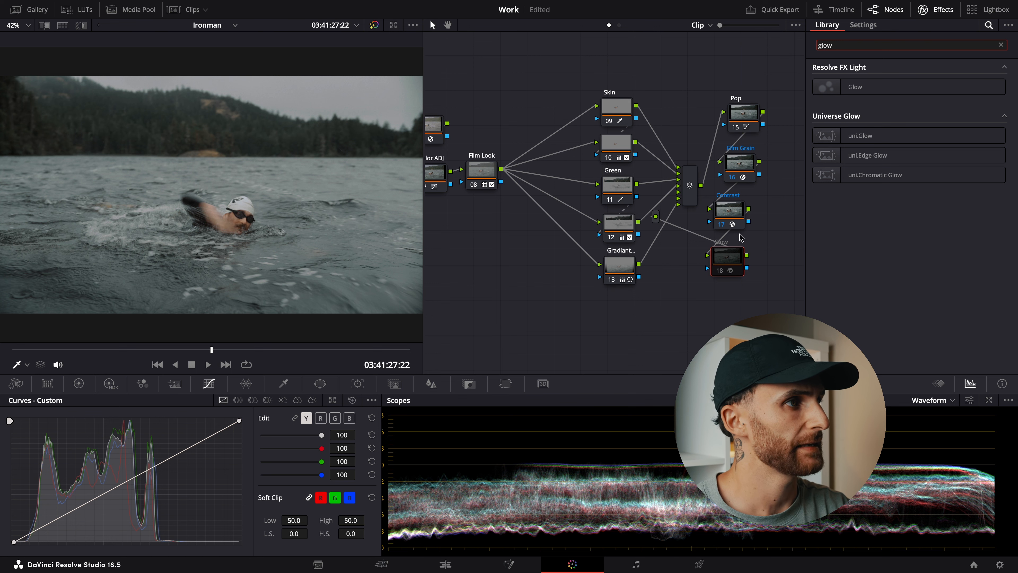
Step: Review the Glow effect's settings down to its global blend and enable the Glow node, comparing it on and off
left_click(728, 258)
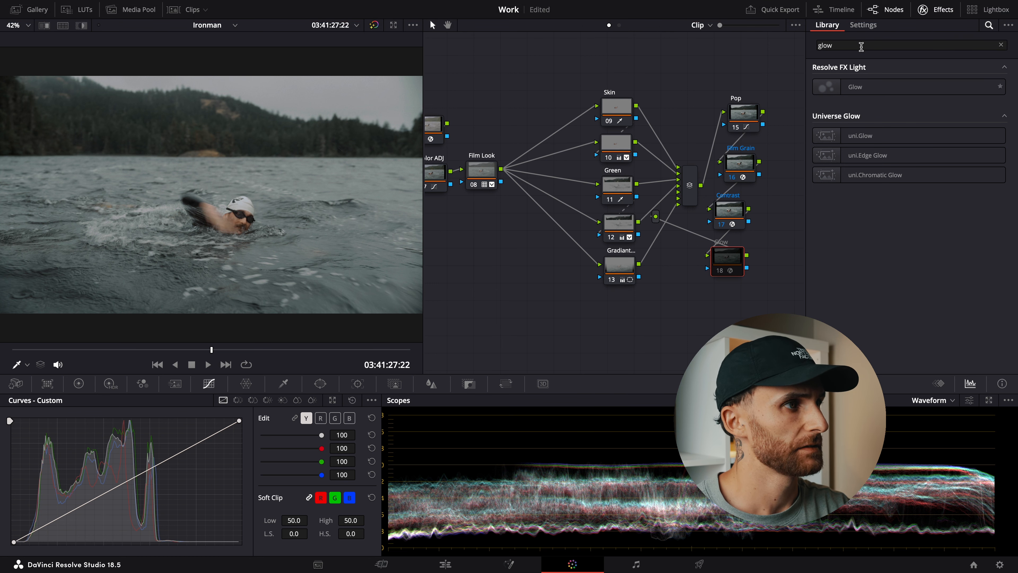
left_click(866, 31)
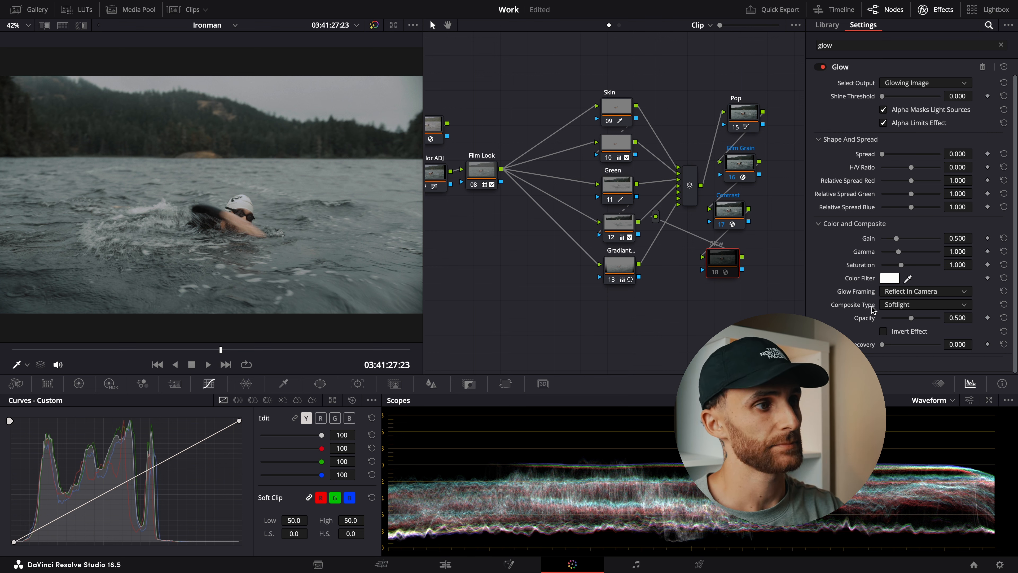
scroll(902, 314, "down", 1)
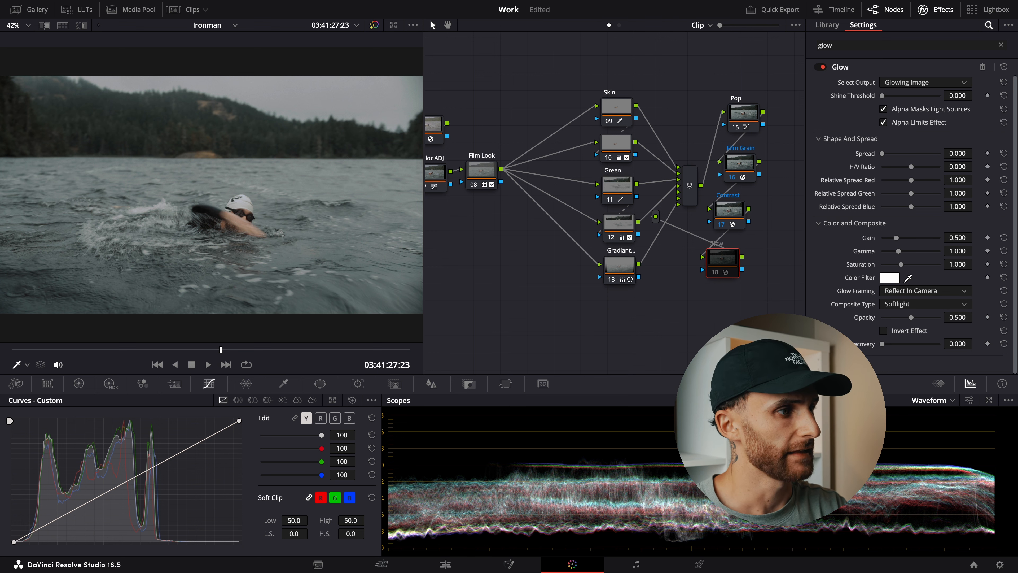
scroll(910, 225, "down", 1)
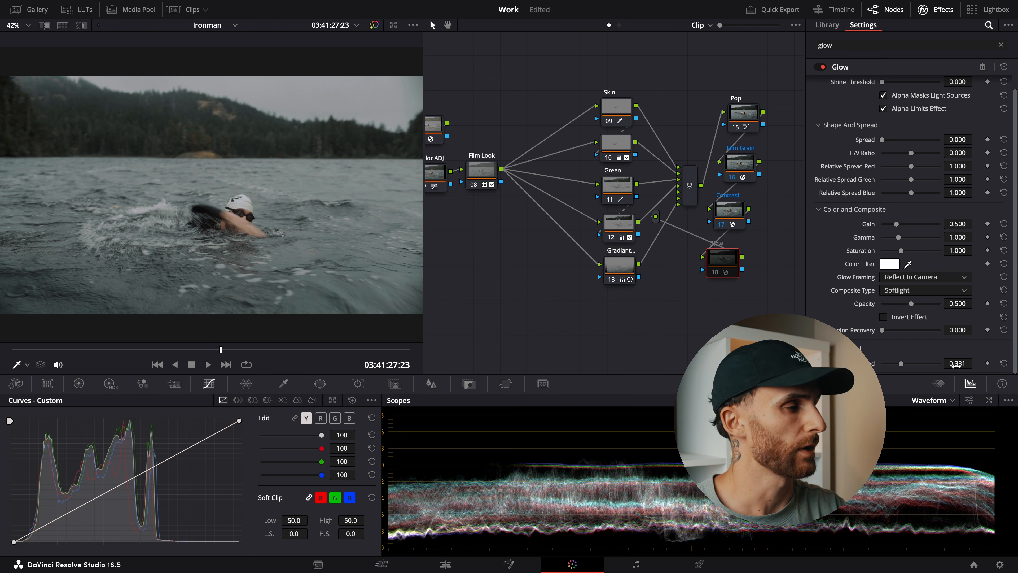
key("super+d")
key("super+d")
key("super+d")
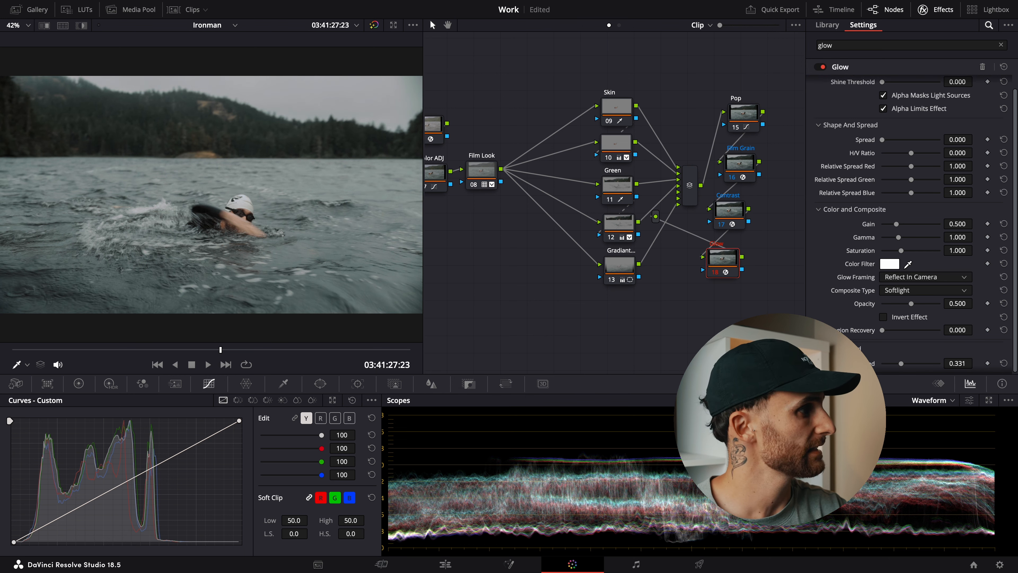